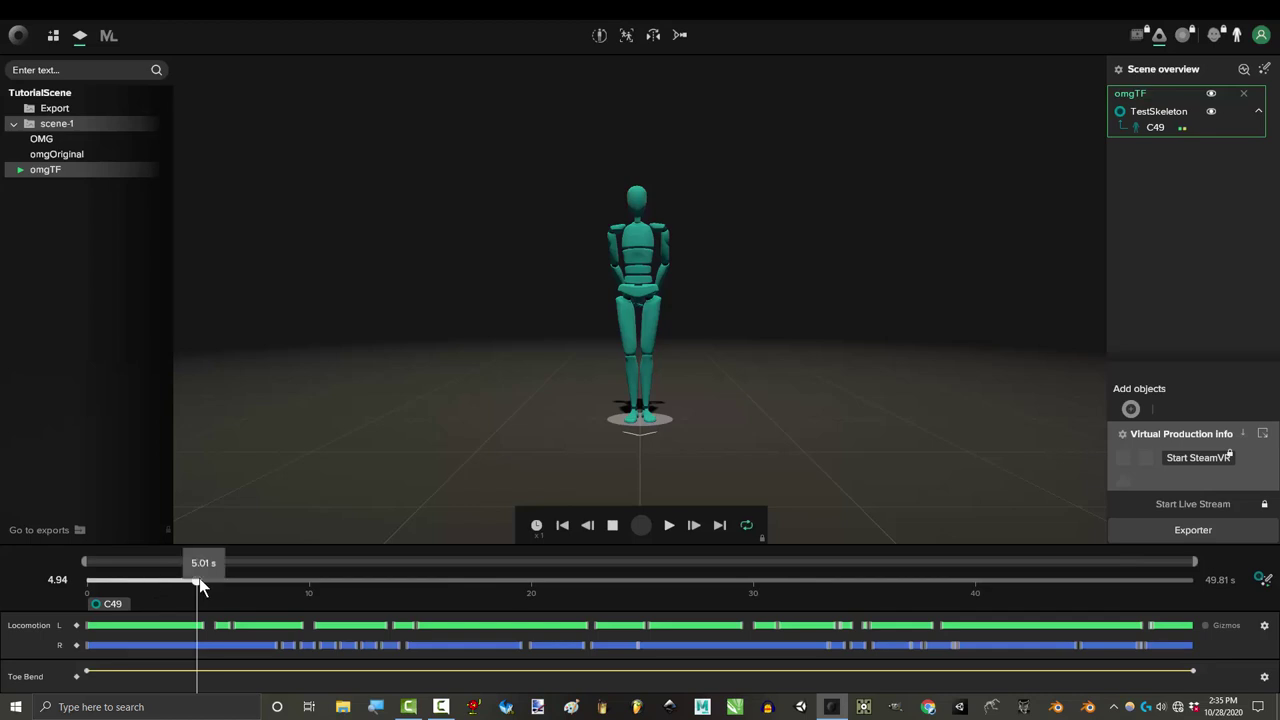
Scrub through the omgTF take, and open the DUMBDI project from the project overview.
drag(199, 578, 372, 612)
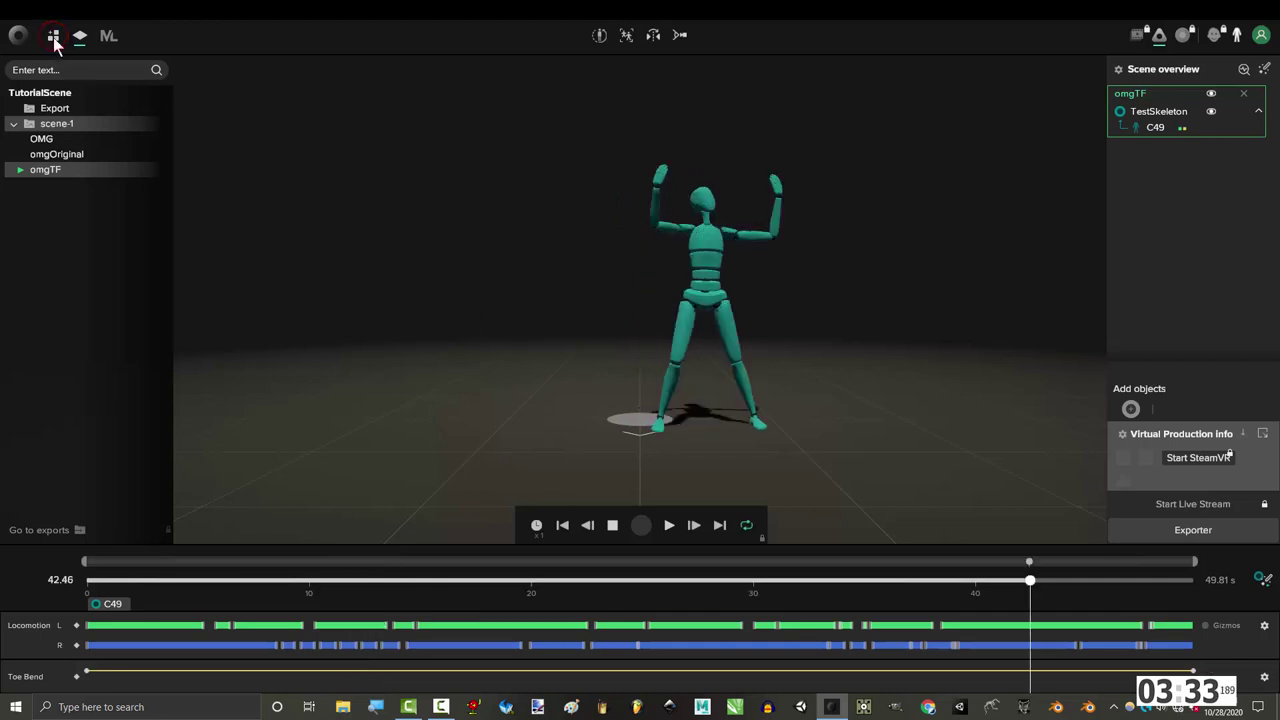
click(54, 38)
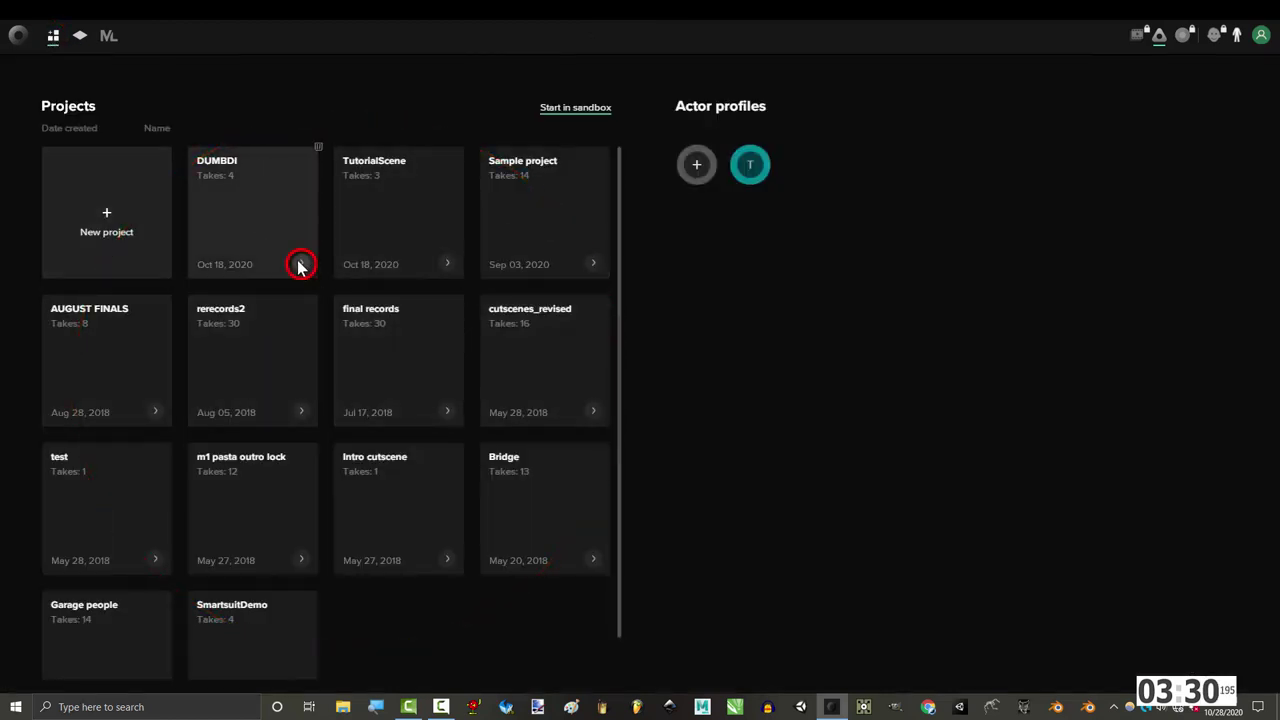
click(299, 265)
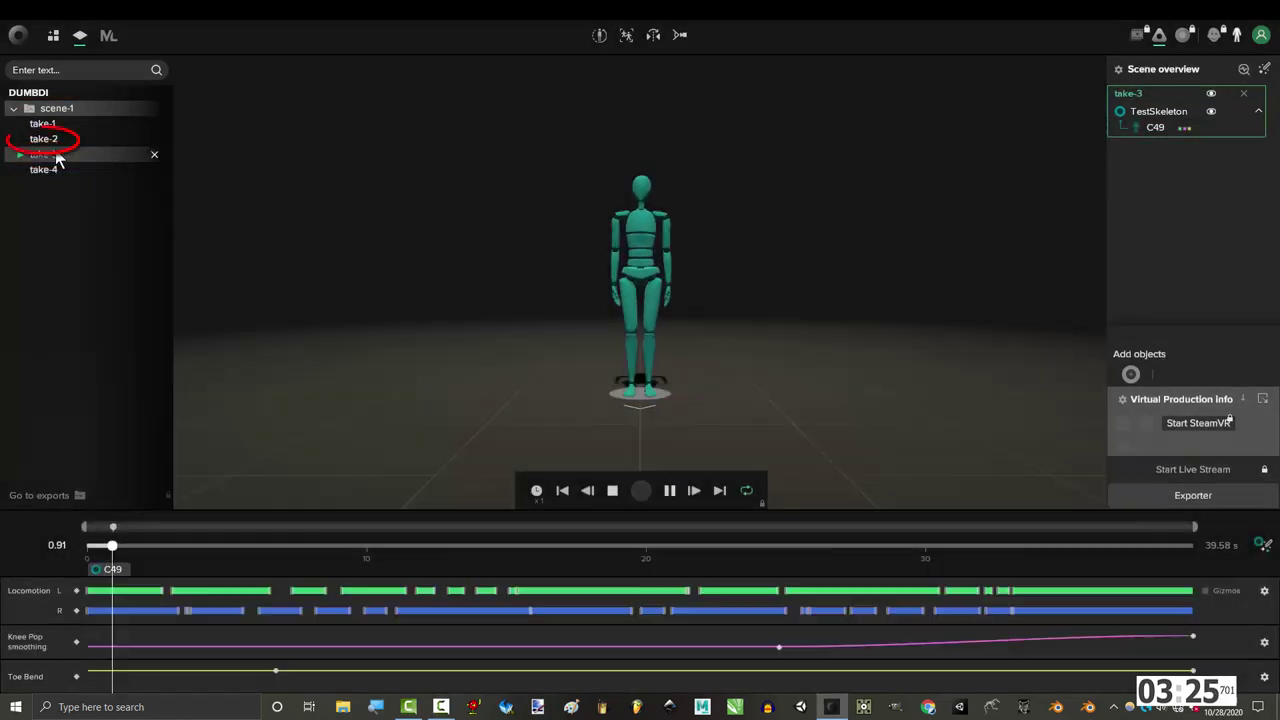
Open take-2 from scene-1, and open the folder that contains take-4.
right_click(44, 139)
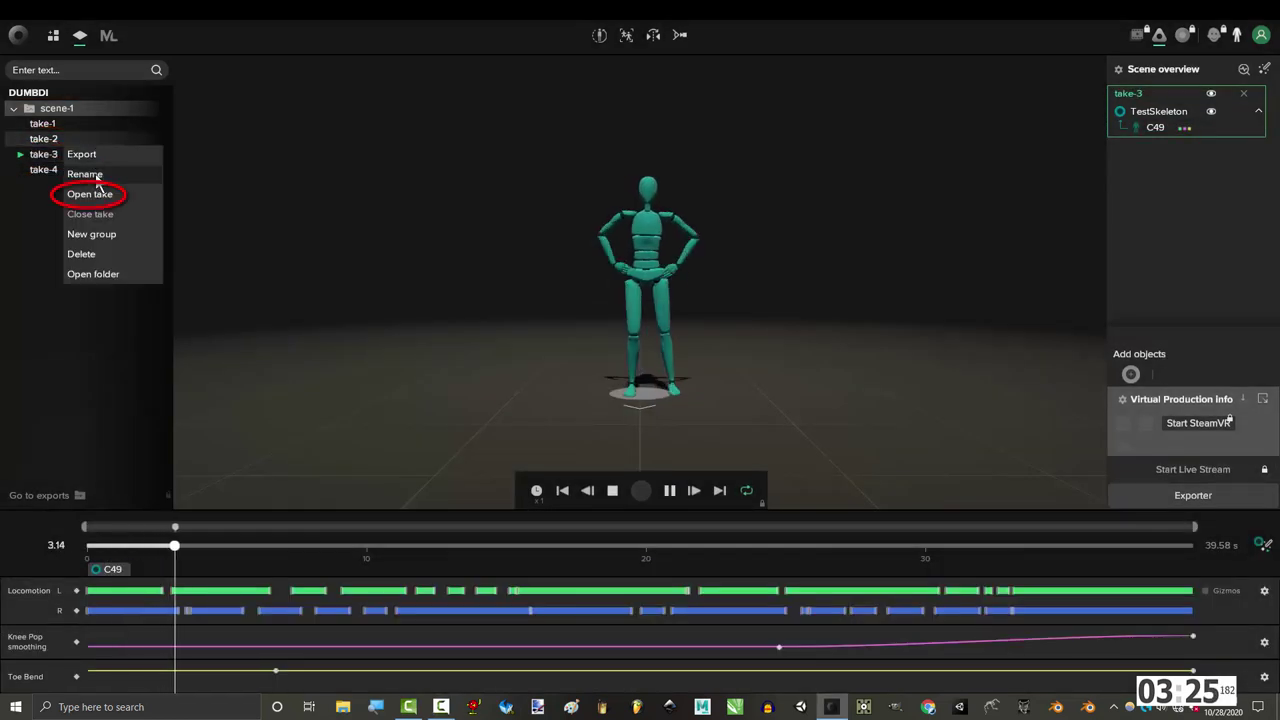
click(90, 194)
right_click(90, 172)
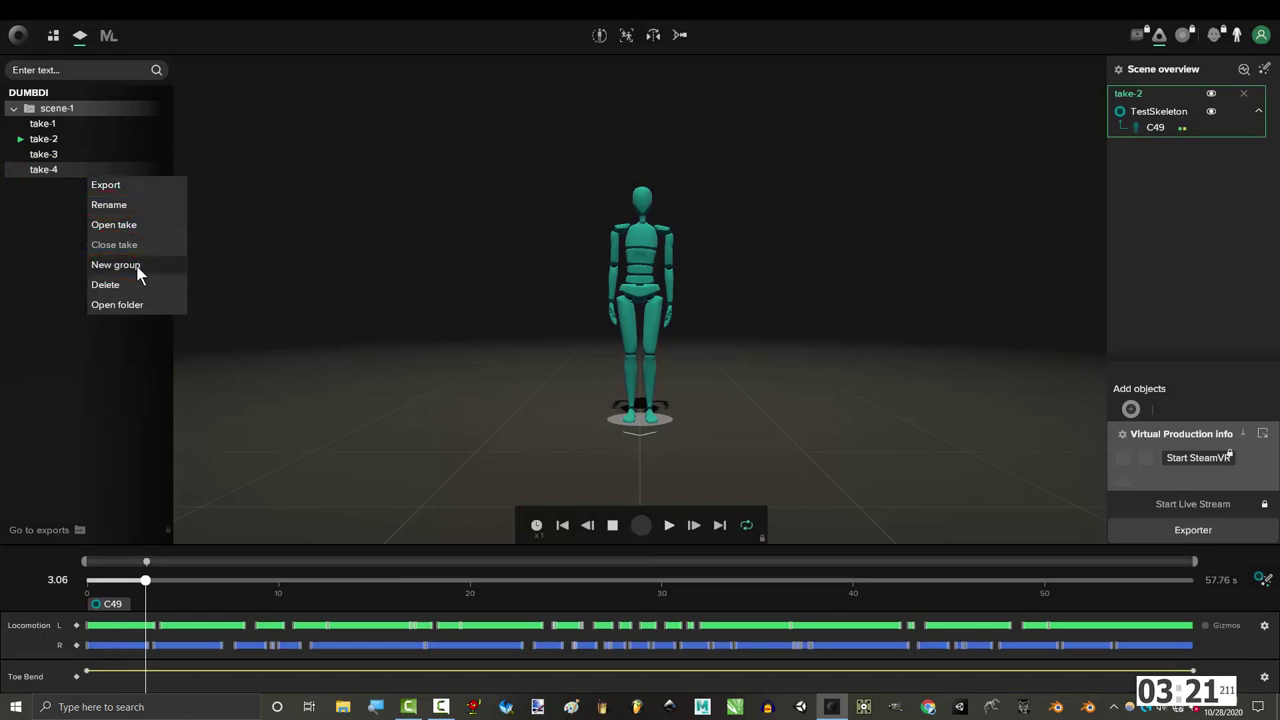
click(155, 304)
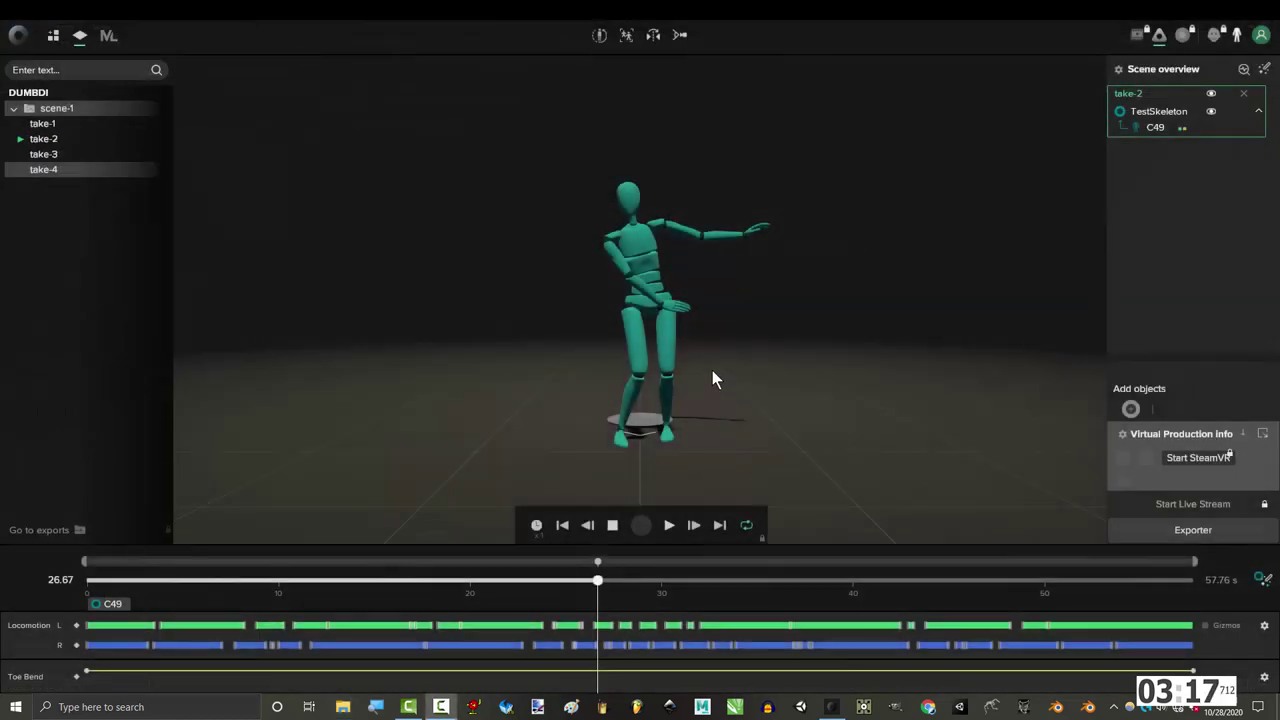
Pan, zoom and orbit the camera around the character to view it from another angle.
middle_drag(712, 370, 685, 348)
scroll(685, 348, down, 1)
scroll(663, 372, down, 1)
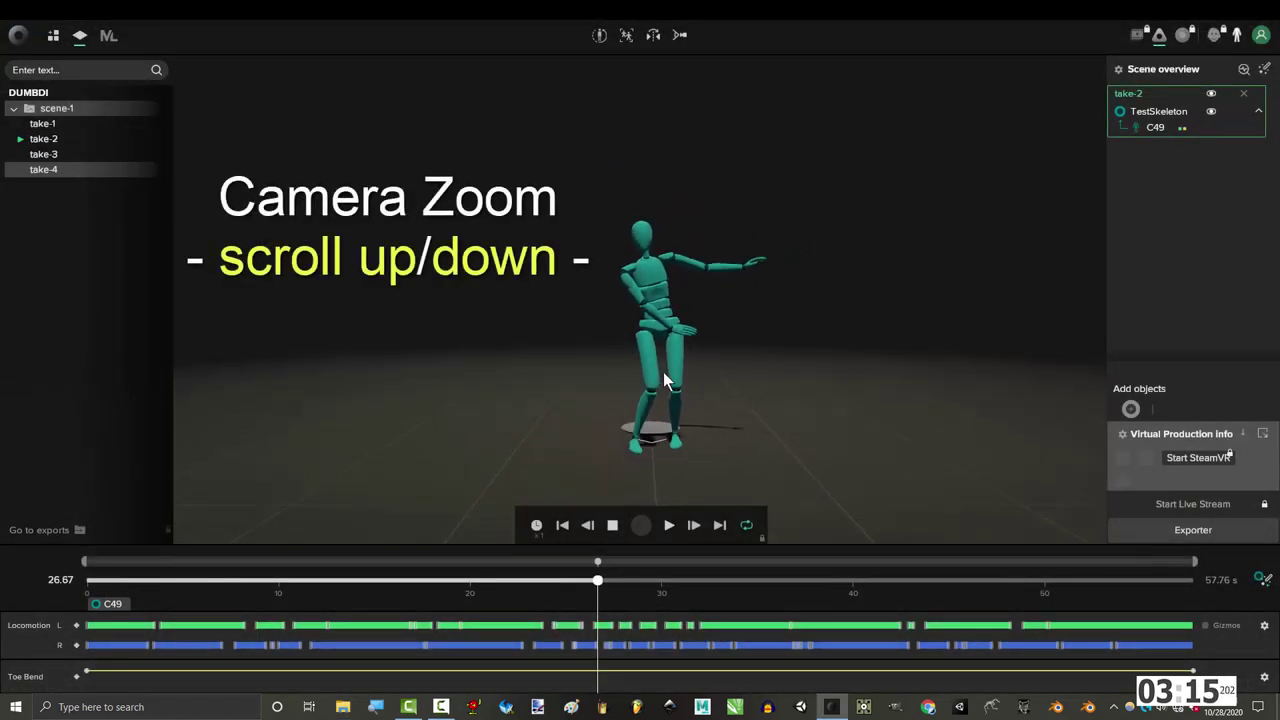
scroll(662, 377, up, 3)
right_drag(662, 377, 713, 387)
View the character through the Right and Top camera presets, and return to the Front view.
click(680, 35)
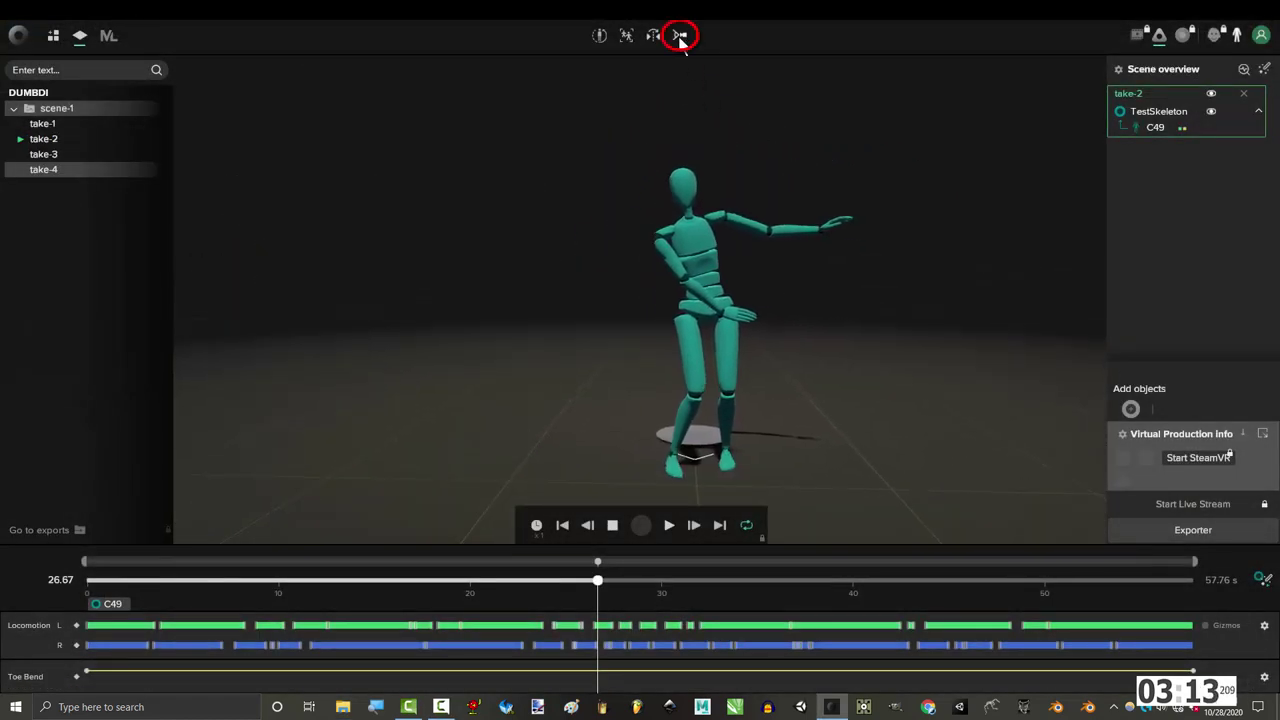
click(672, 115)
click(668, 85)
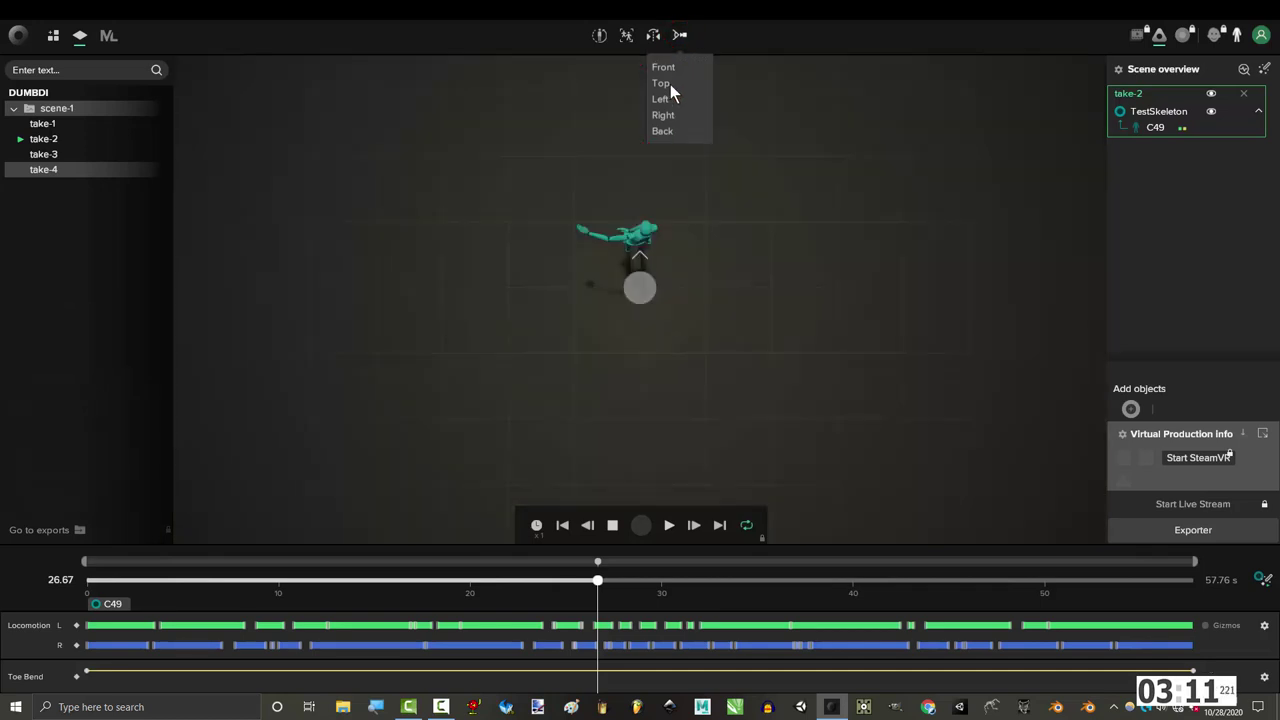
click(669, 70)
Toggle the mirrored camera for the front view of the character.
click(656, 38)
click(656, 38)
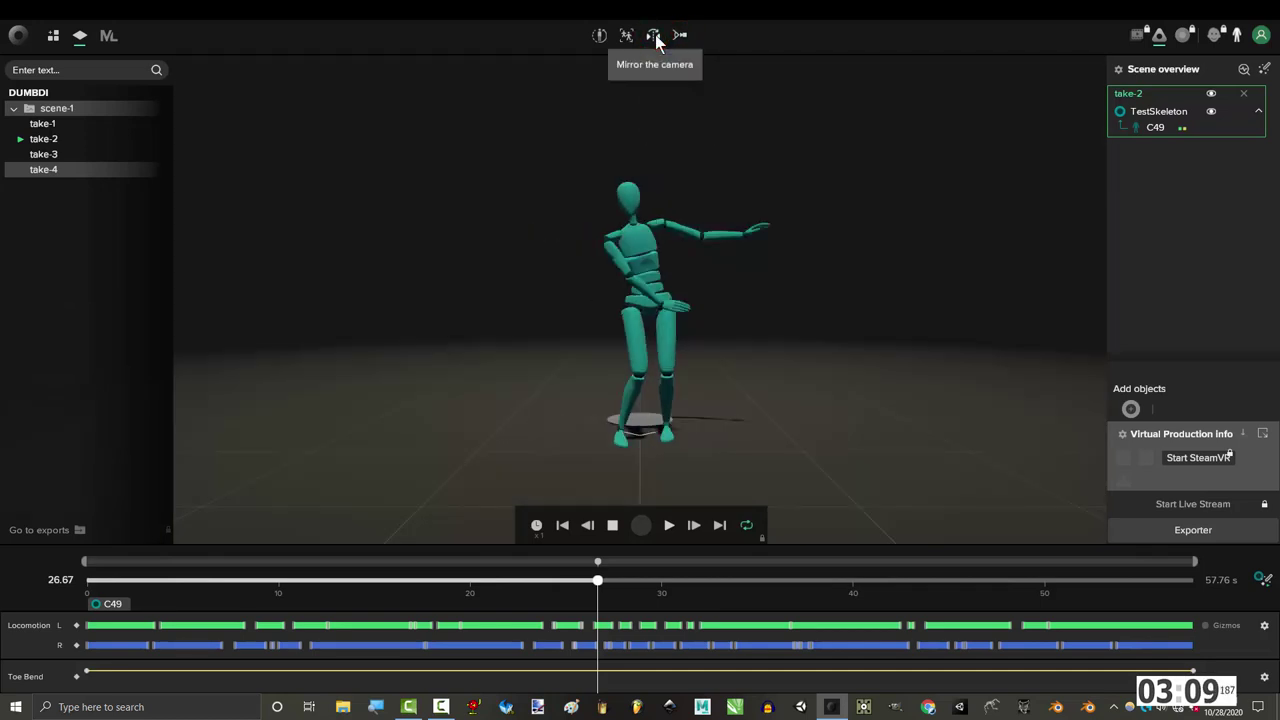
click(656, 38)
Scrub through take-2 and narrow the visible timeline range to about 22 to 33 s.
drag(600, 582, 985, 603)
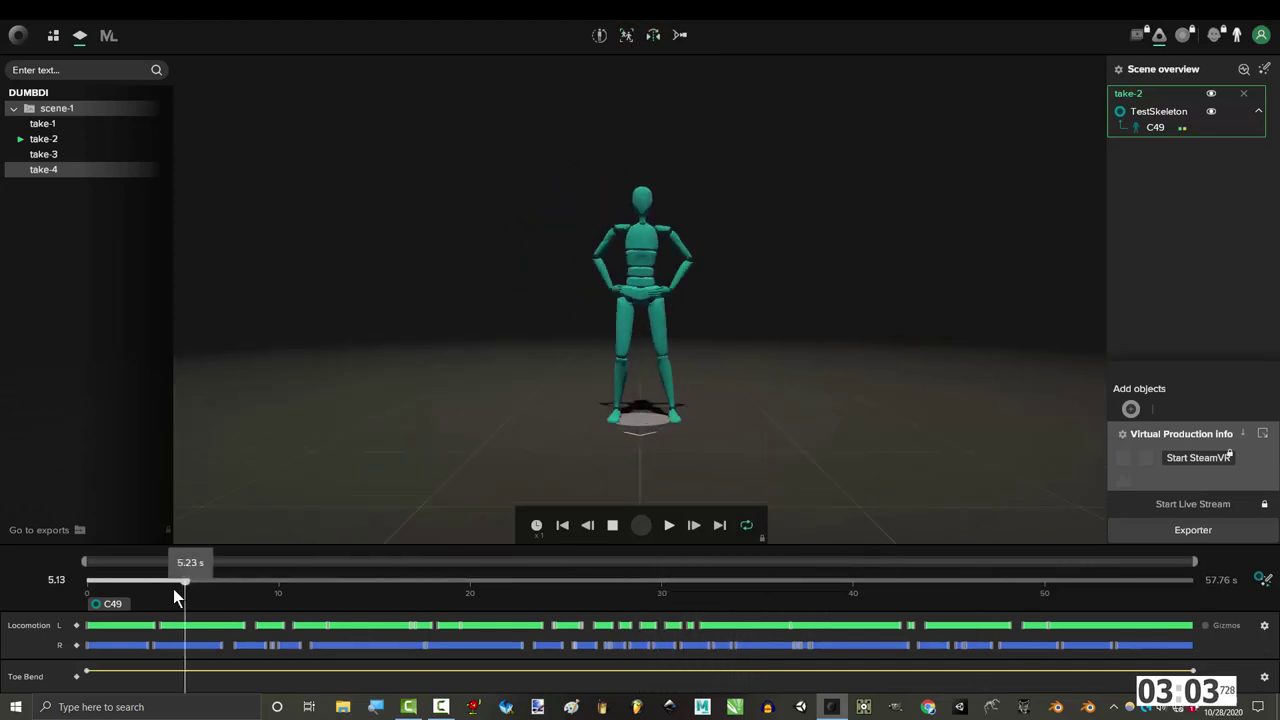
drag(174, 589, 536, 589)
drag(86, 565, 463, 582)
drag(1193, 562, 673, 600)
Show the Locomotion gizmos, extend the left-foot contact to start at about 24.3 s, and process the changes.
click(1206, 626)
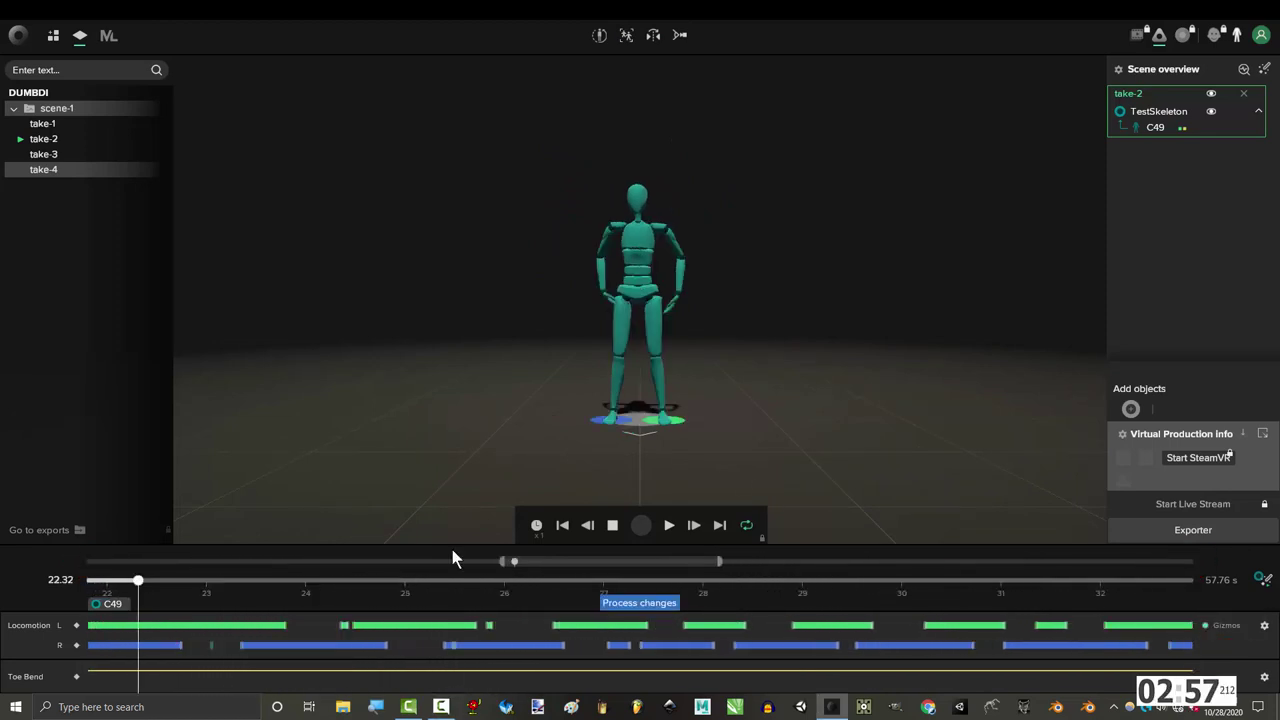
mouse_move(283, 598)
mouse_down()
mouse_move(663, 627)
mouse_move(980, 618)
mouse_move(1049, 603)
mouse_move(166, 605)
mouse_move(499, 588)
mouse_move(348, 594)
mouse_move(365, 594)
mouse_move(351, 603)
mouse_move(374, 614)
mouse_move(498, 641)
mouse_move(488, 630)
mouse_move(347, 637)
mouse_up()
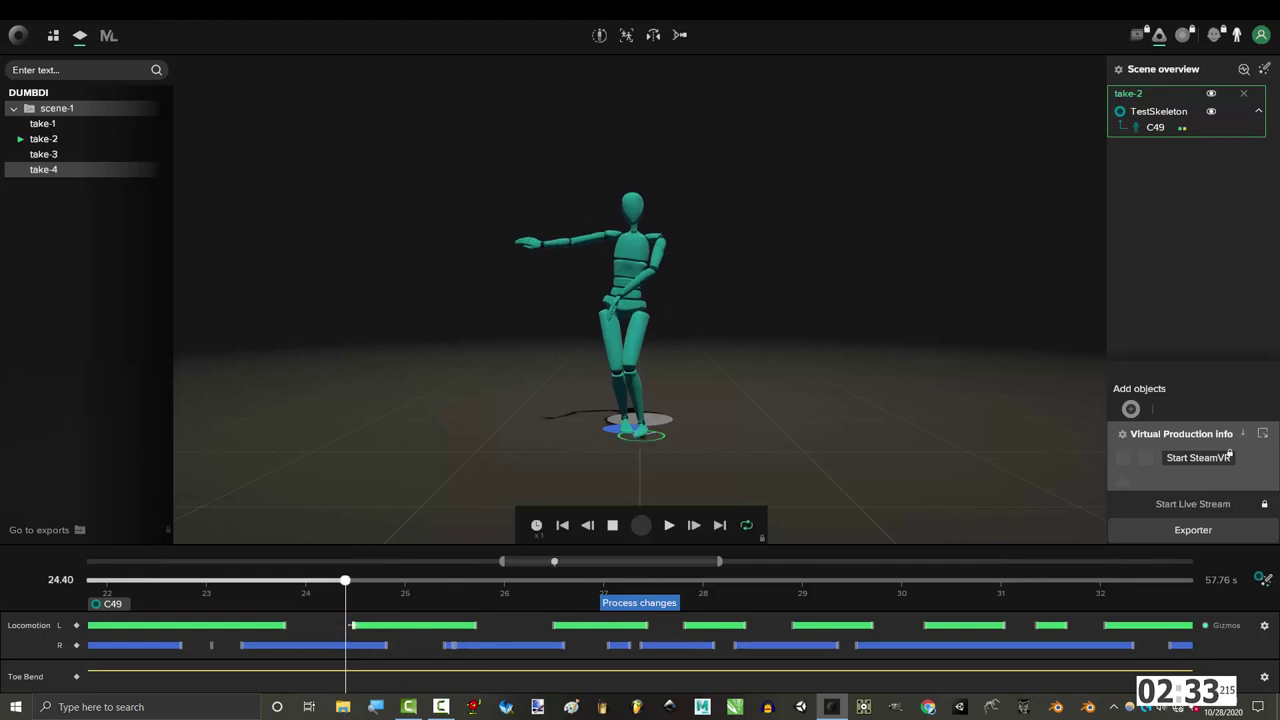
drag(345, 581, 354, 585)
click(624, 600)
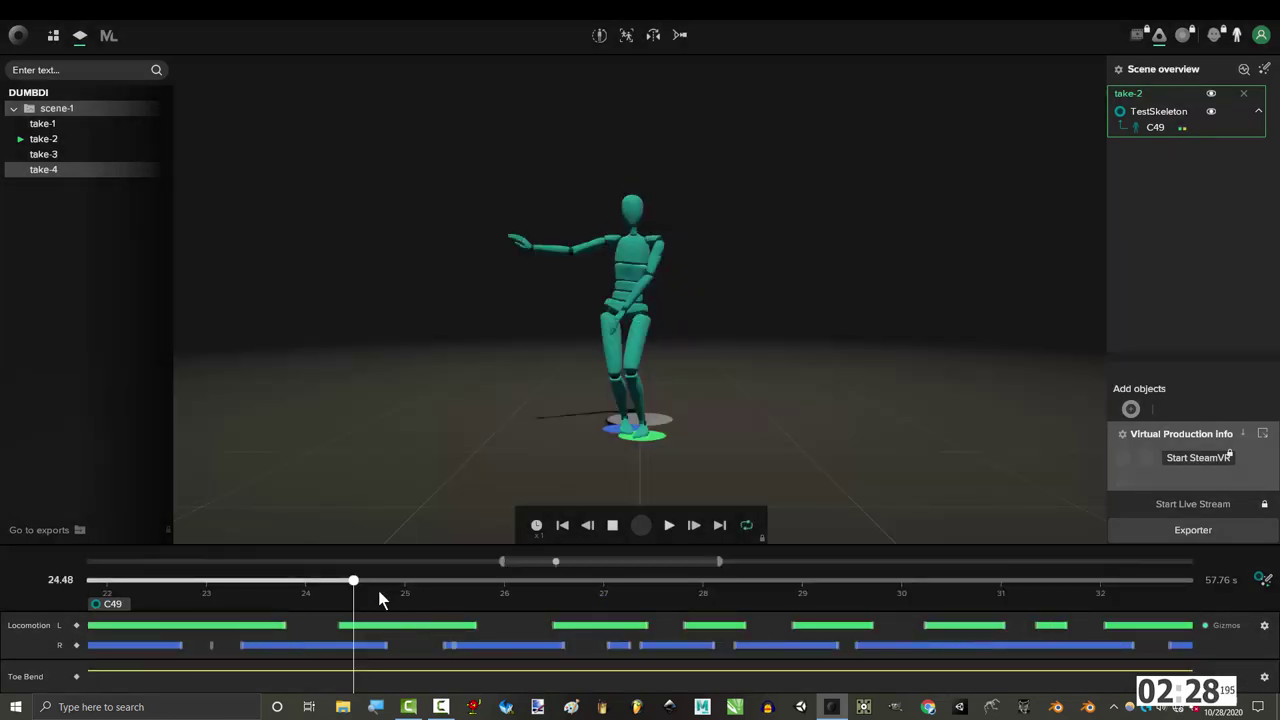
mouse_move(377, 592)
mouse_down()
mouse_move(334, 589)
mouse_move(453, 604)
mouse_move(293, 605)
mouse_up()
Replace C49's Locomotion filter with Treadmill and scrub the take to check the in-place motion.
click(1264, 580)
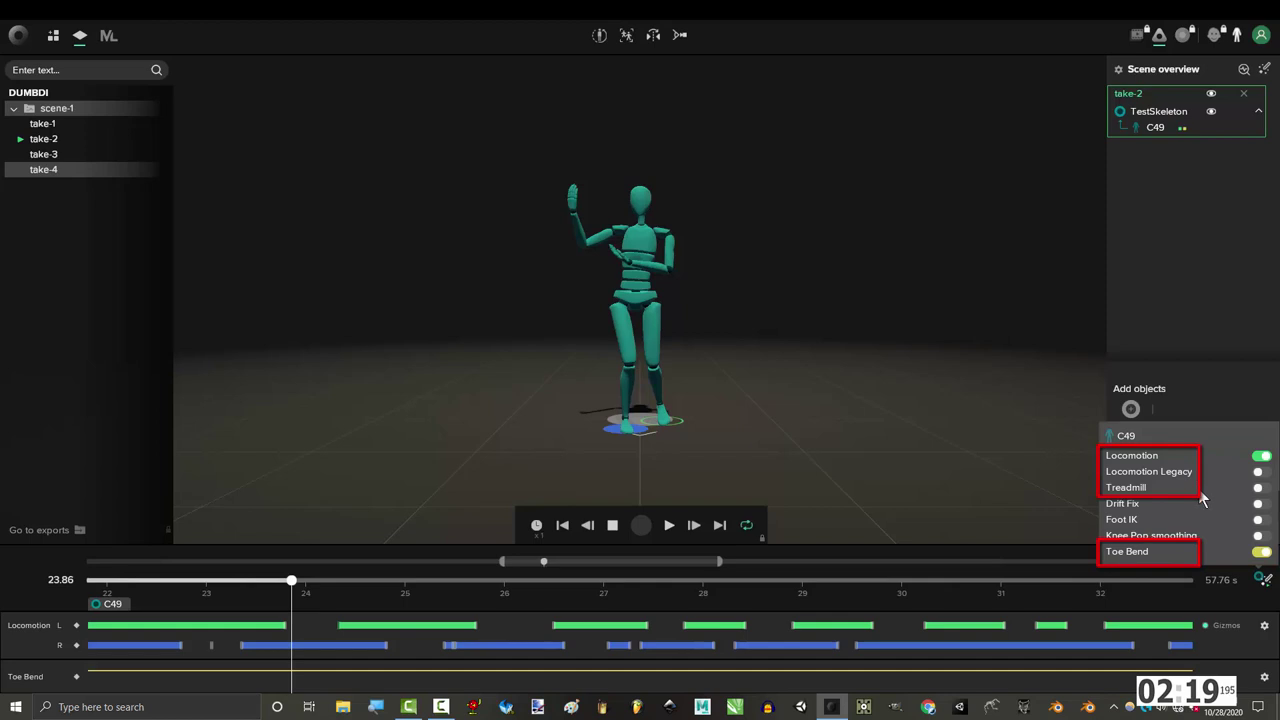
click(1264, 553)
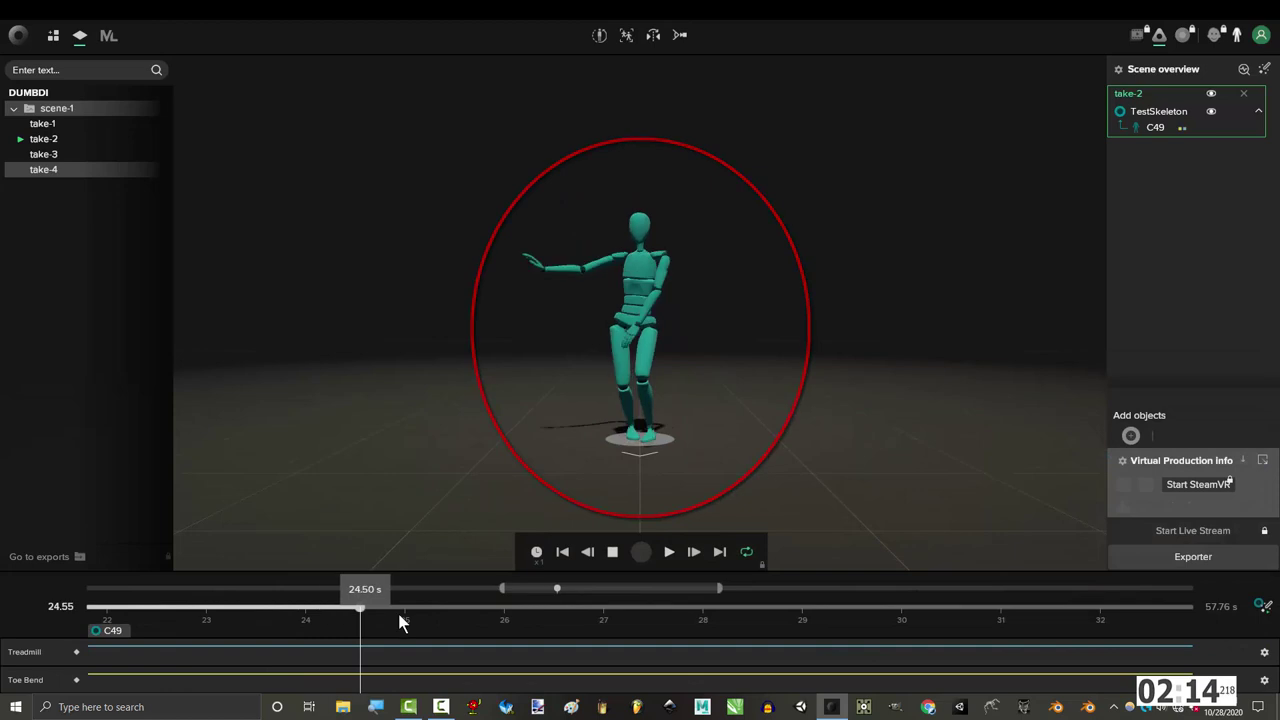
drag(399, 622, 745, 630)
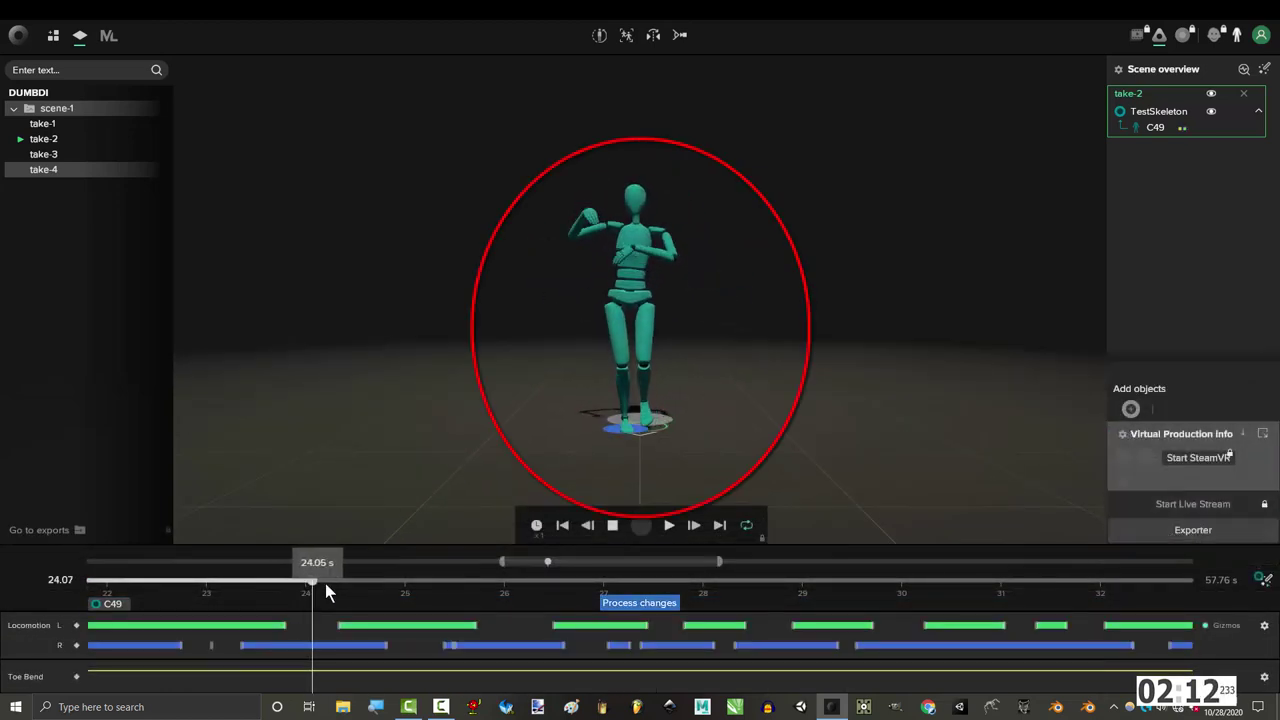
Scrub the take with C49's Locomotion filter active and process the changes.
drag(326, 592, 879, 613)
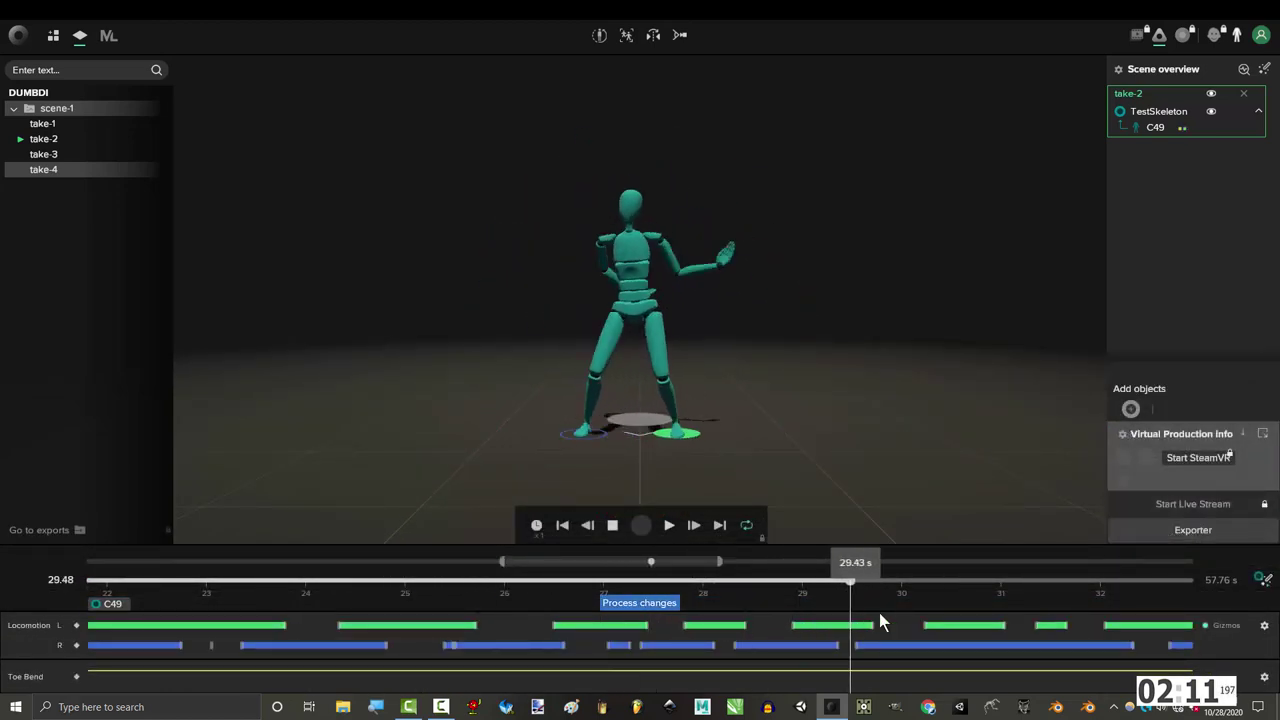
click(660, 604)
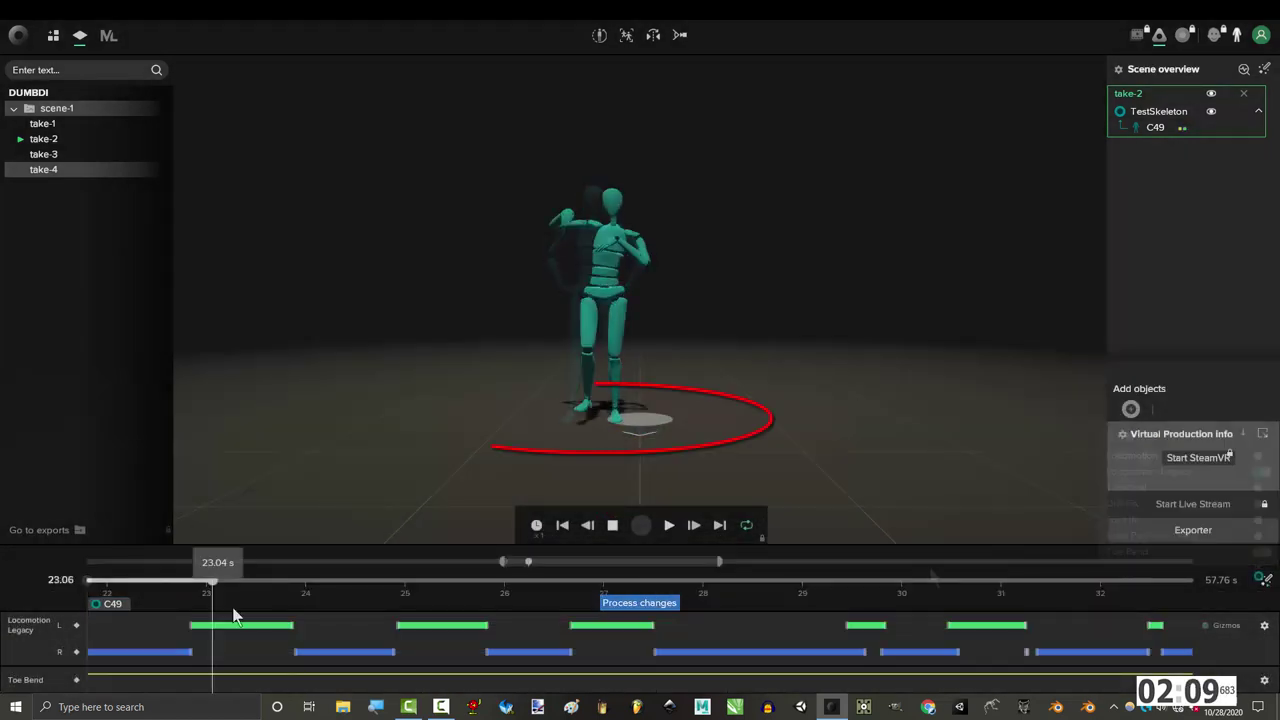
Examine the foot contacts under C49's Locomotion Legacy filter, and switch back to the Locomotion filter.
drag(234, 609, 164, 622)
click(1263, 680)
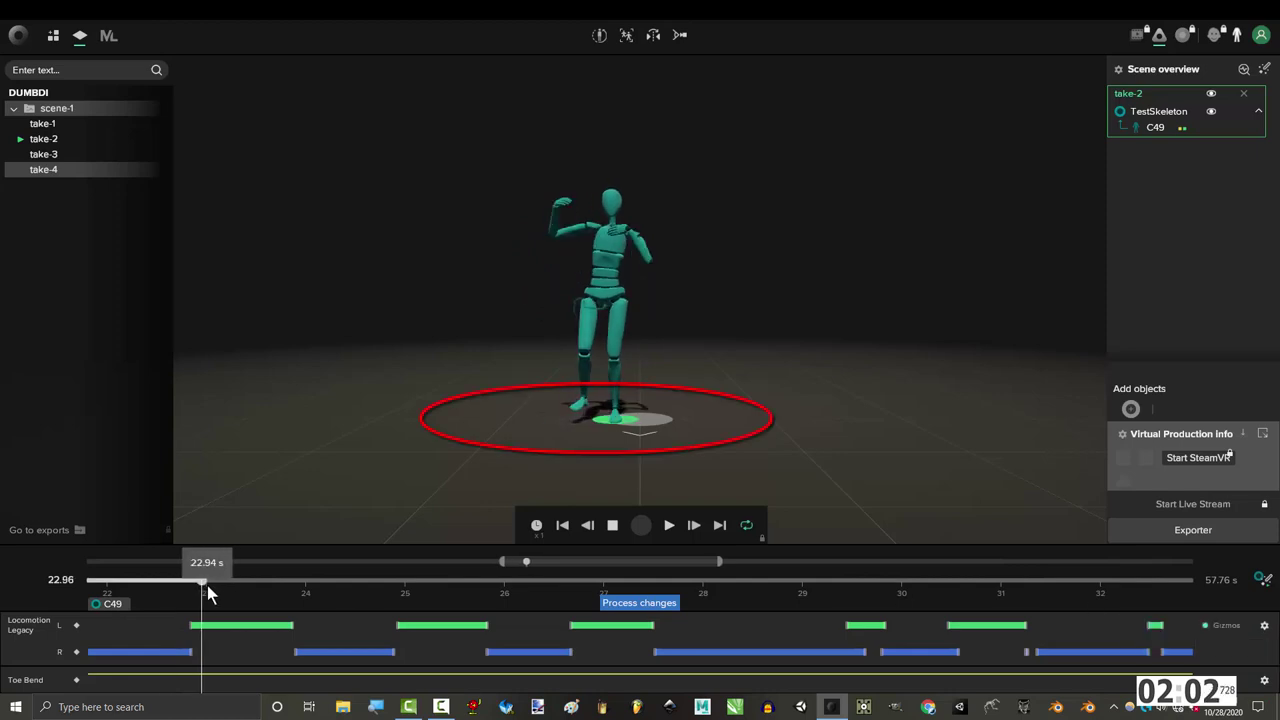
mouse_move(203, 585)
mouse_down()
mouse_move(177, 590)
mouse_move(202, 590)
mouse_up()
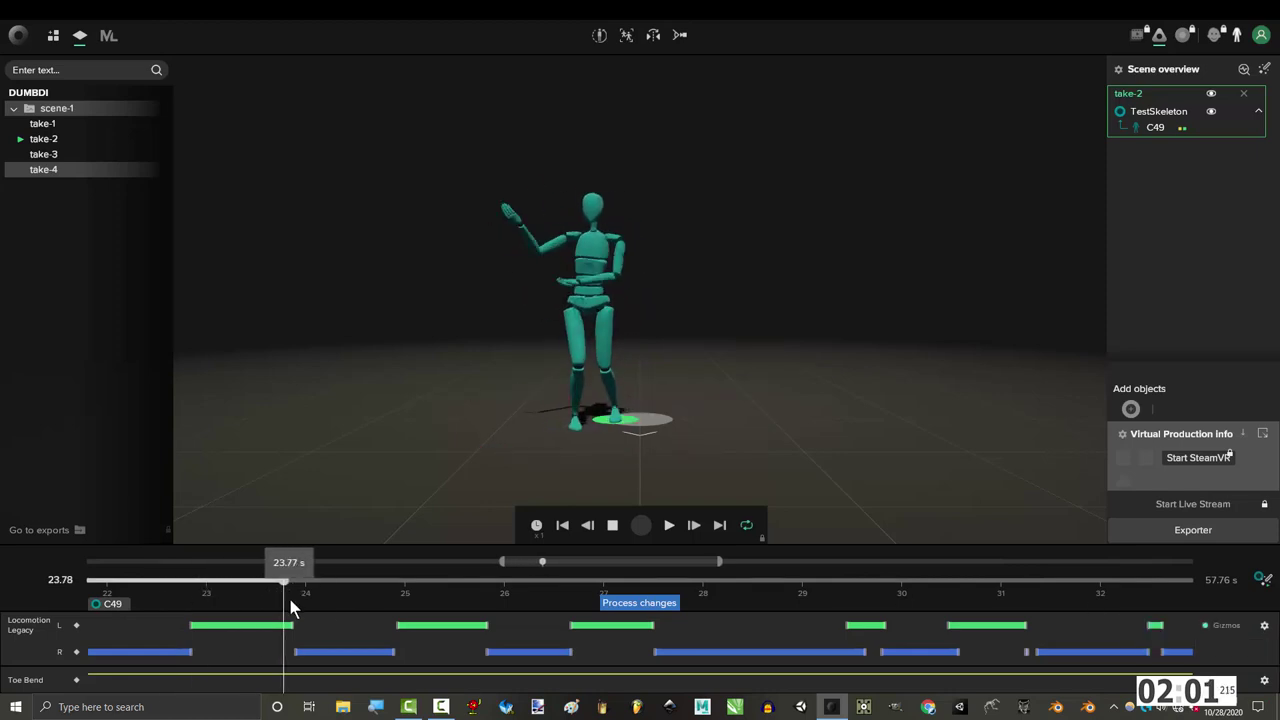
drag(376, 607, 563, 621)
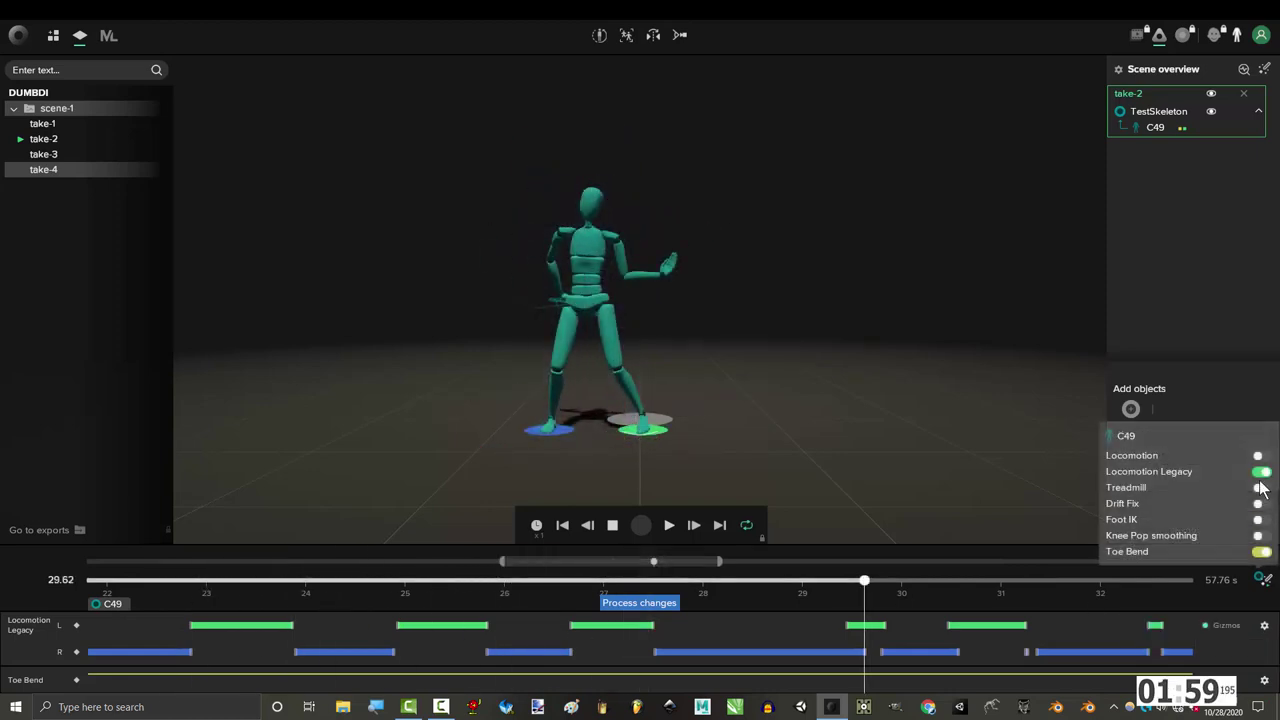
click(1260, 457)
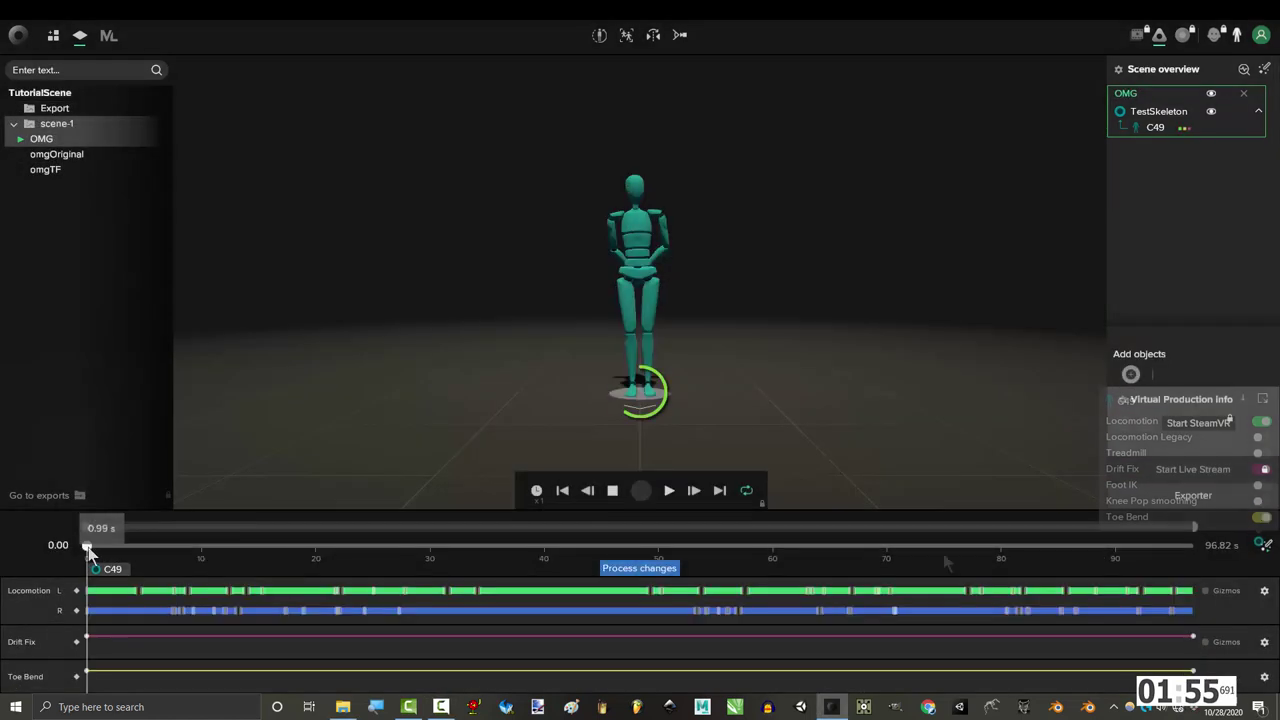
Scrub the OMG take to its end and enable the Drift Fix filter on C49.
drag(88, 547, 1182, 622)
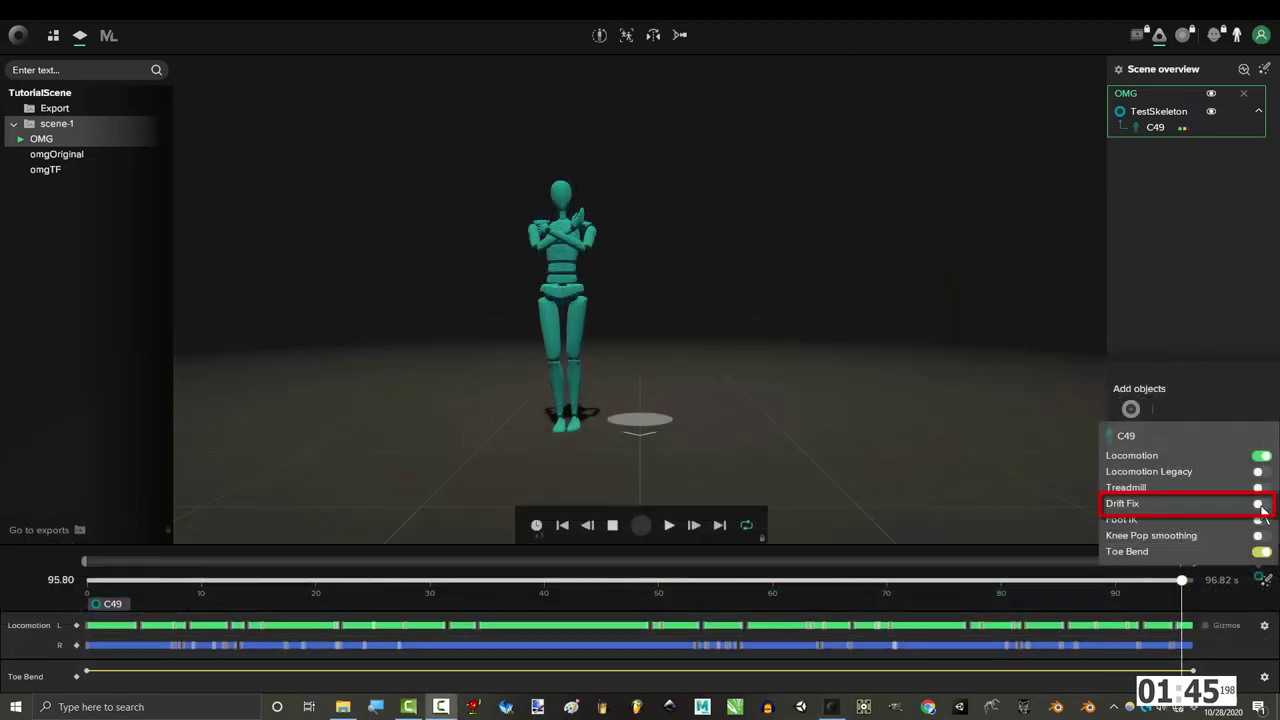
click(1260, 505)
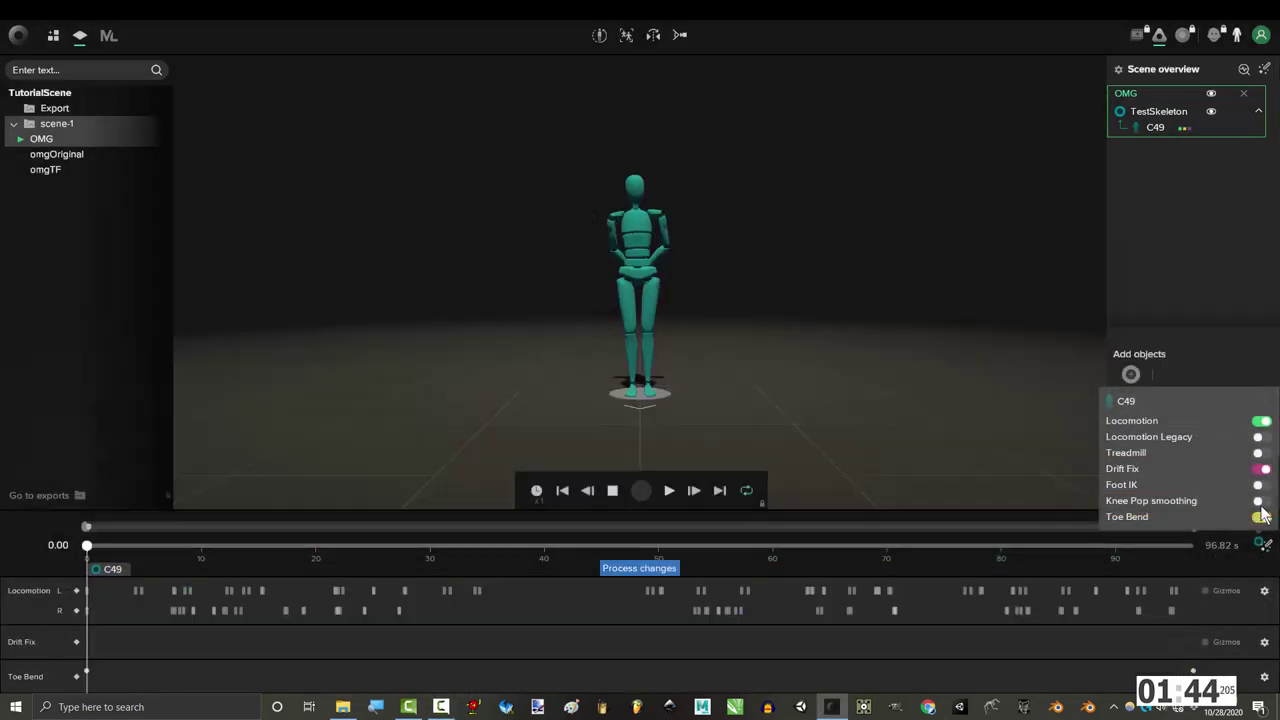
click(1263, 545)
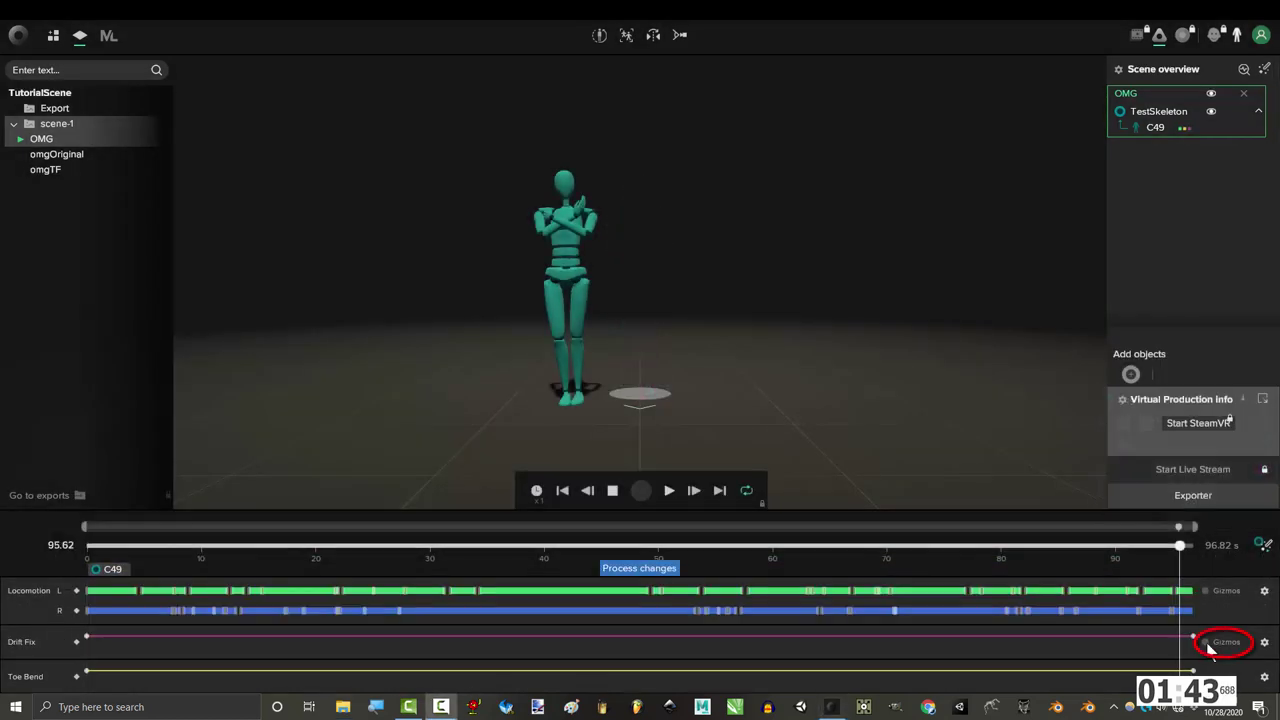
Set the Drift Fix end position to X 0.02 and Z 0.01, process the changes, and scrub the take to check it.
click(1264, 643)
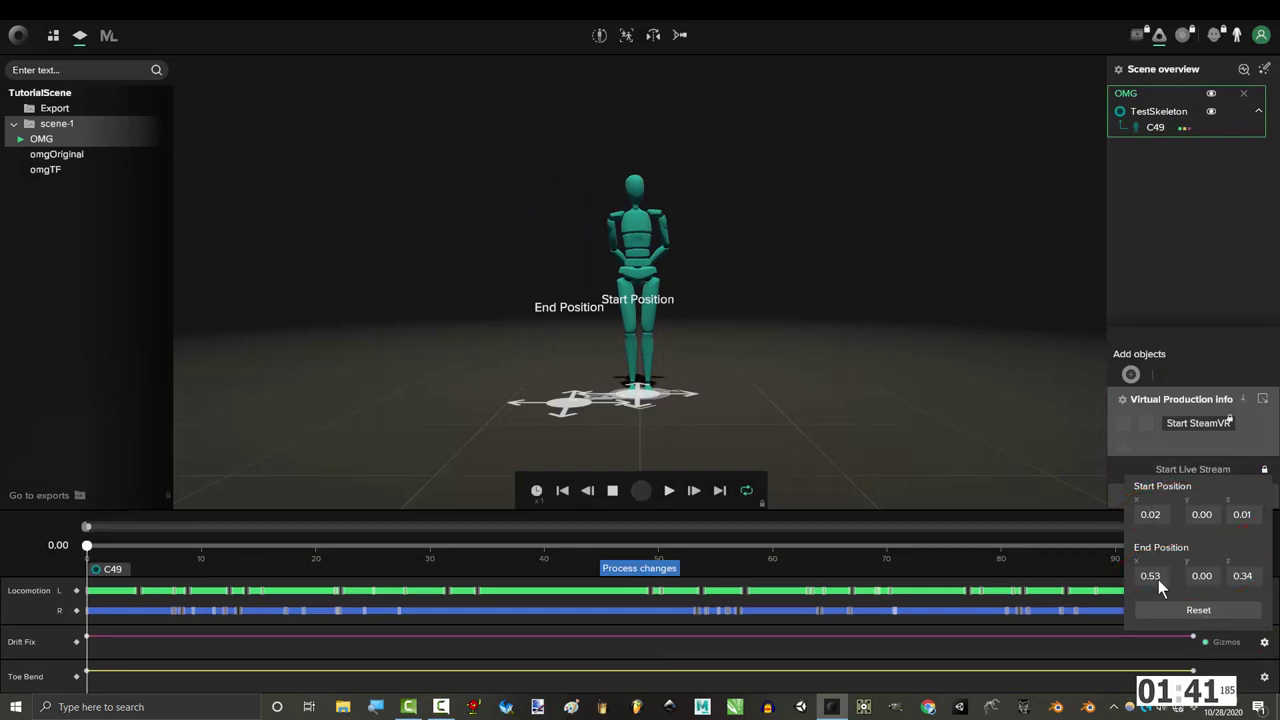
double_click(1152, 577)
text(.02)
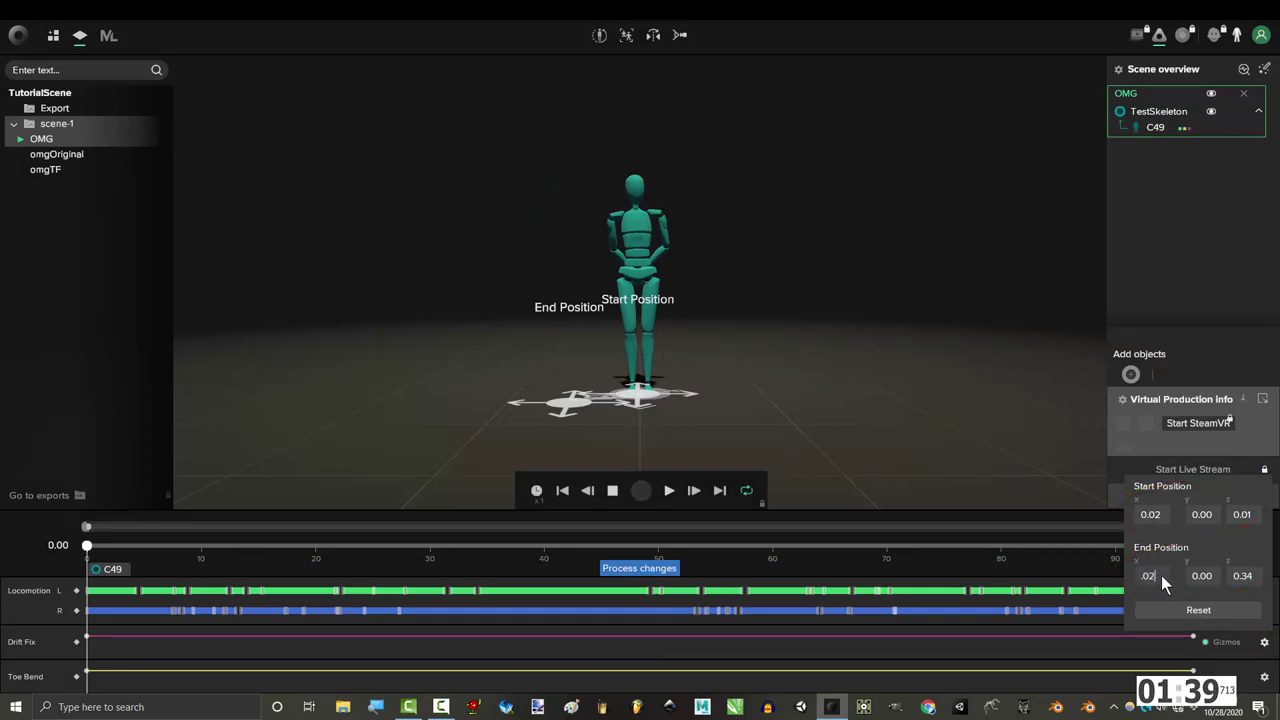
double_click(1244, 578)
text(.01)
drag(567, 406, 632, 407)
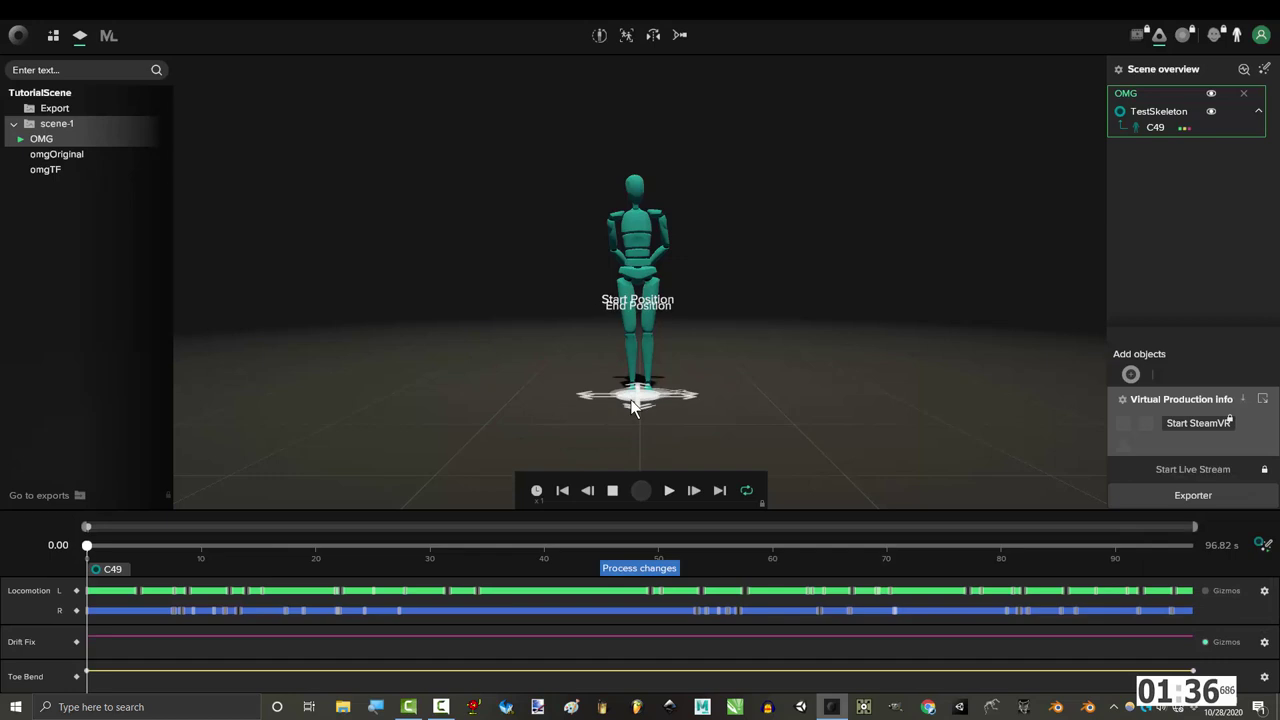
click(632, 567)
drag(155, 555, 1192, 618)
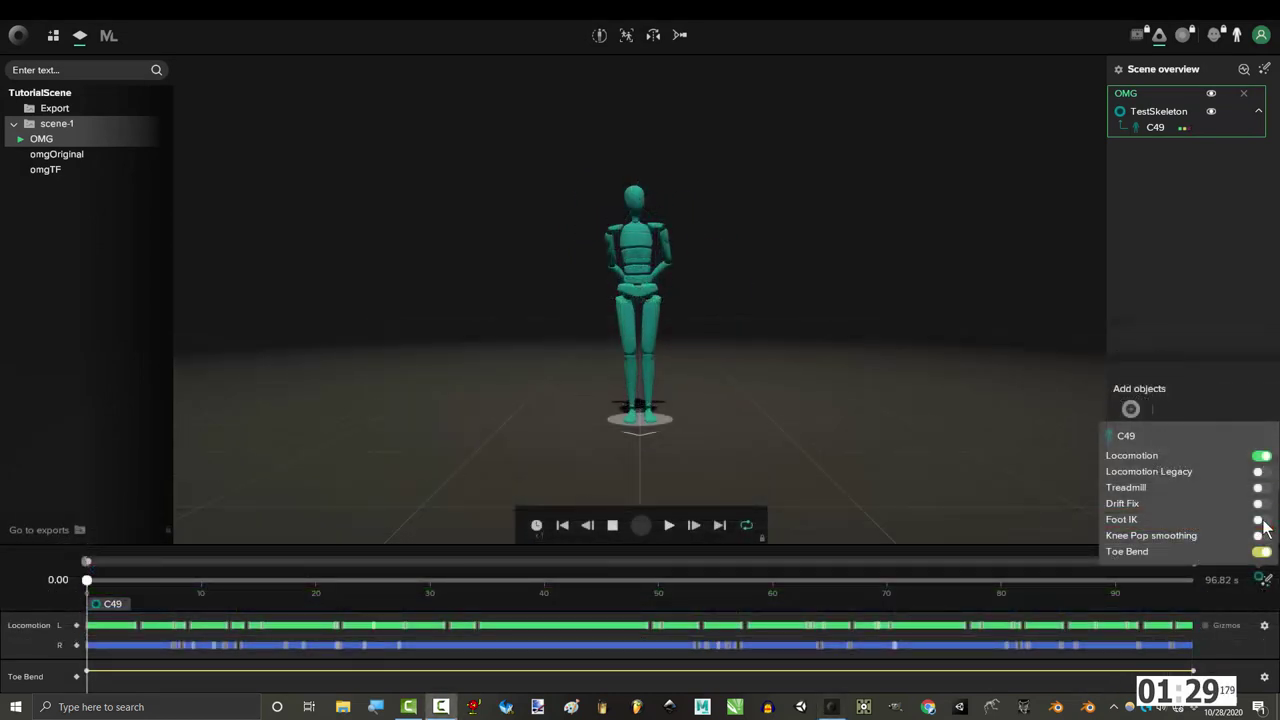
Enable the Foot IK filter on C49, edit its Pull down value, and scrub through the OMG take.
click(1259, 520)
click(1264, 644)
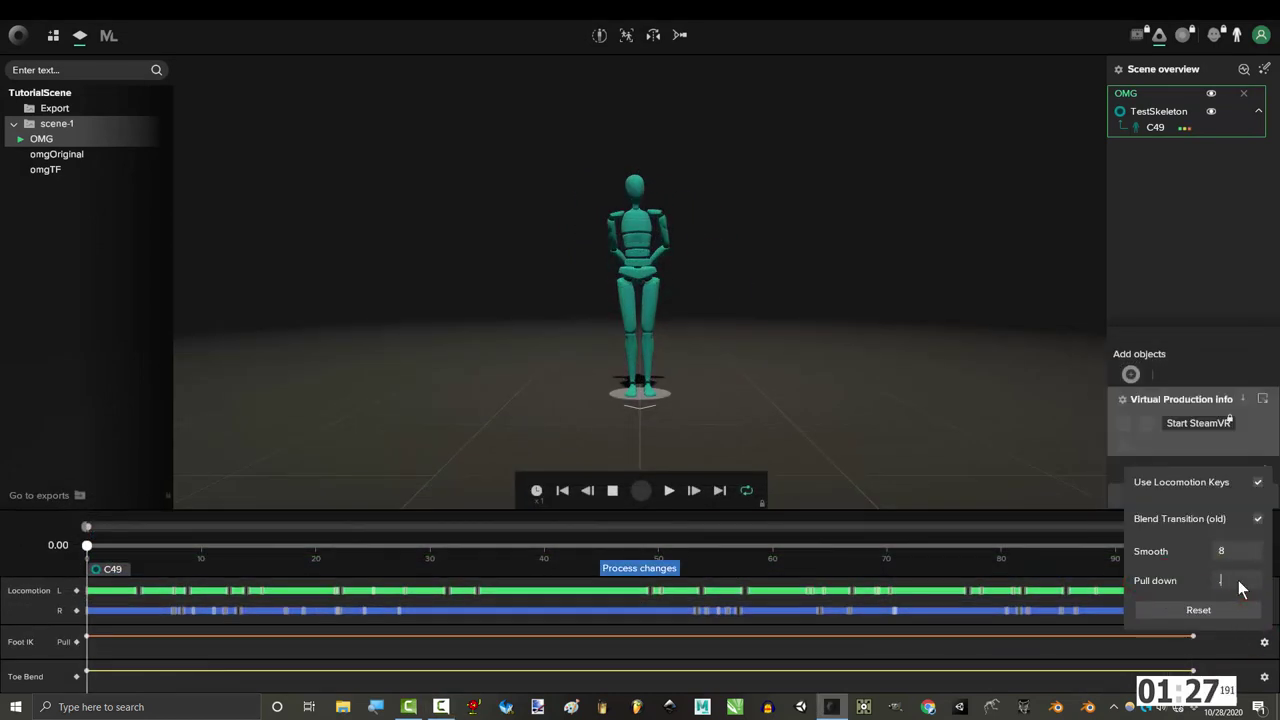
mouse_move(88, 546)
mouse_down()
mouse_move(296, 591)
mouse_move(1182, 590)
mouse_up()
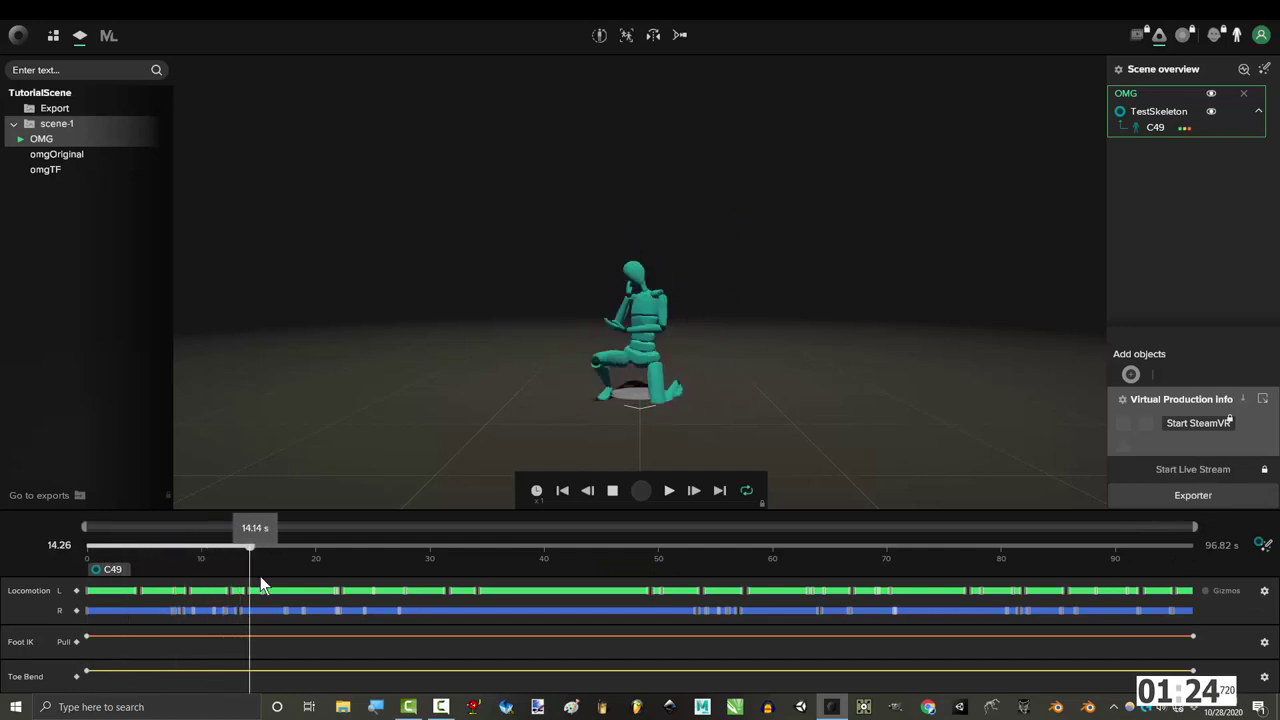
Disable Foot IK, enable Knee Pop smoothing on C49, and scrub back through the take.
click(1263, 545)
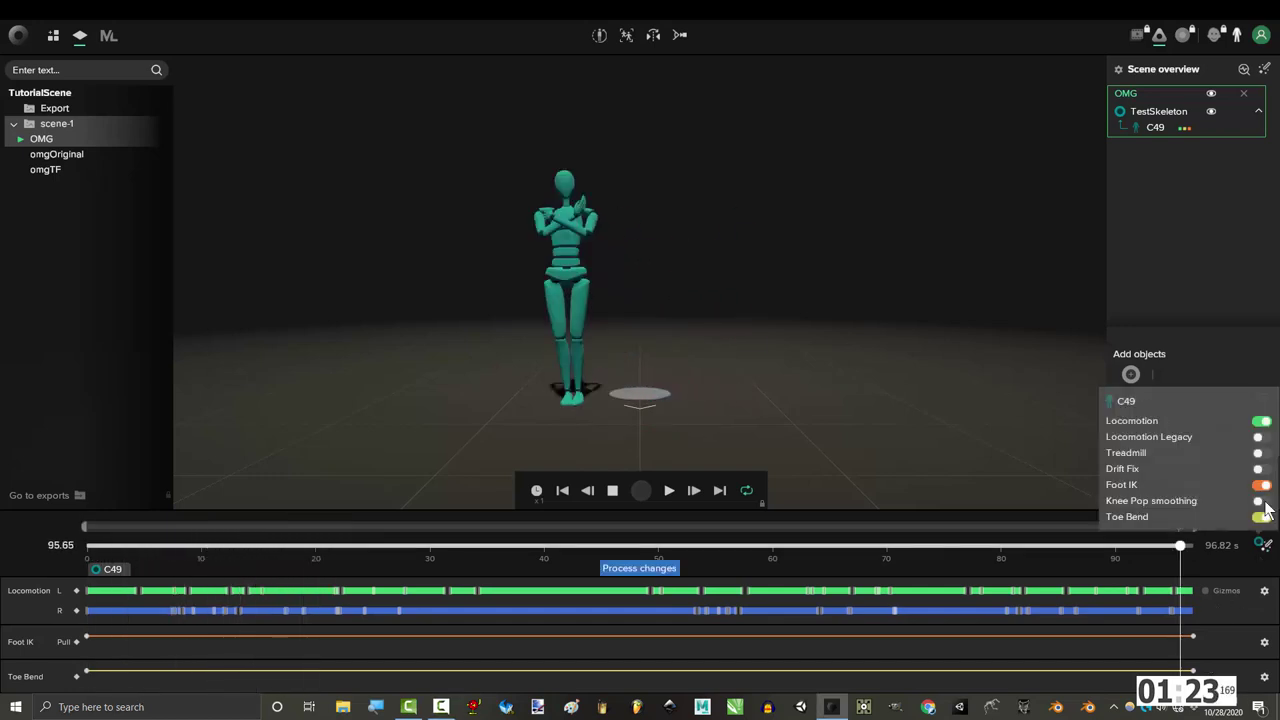
click(1262, 487)
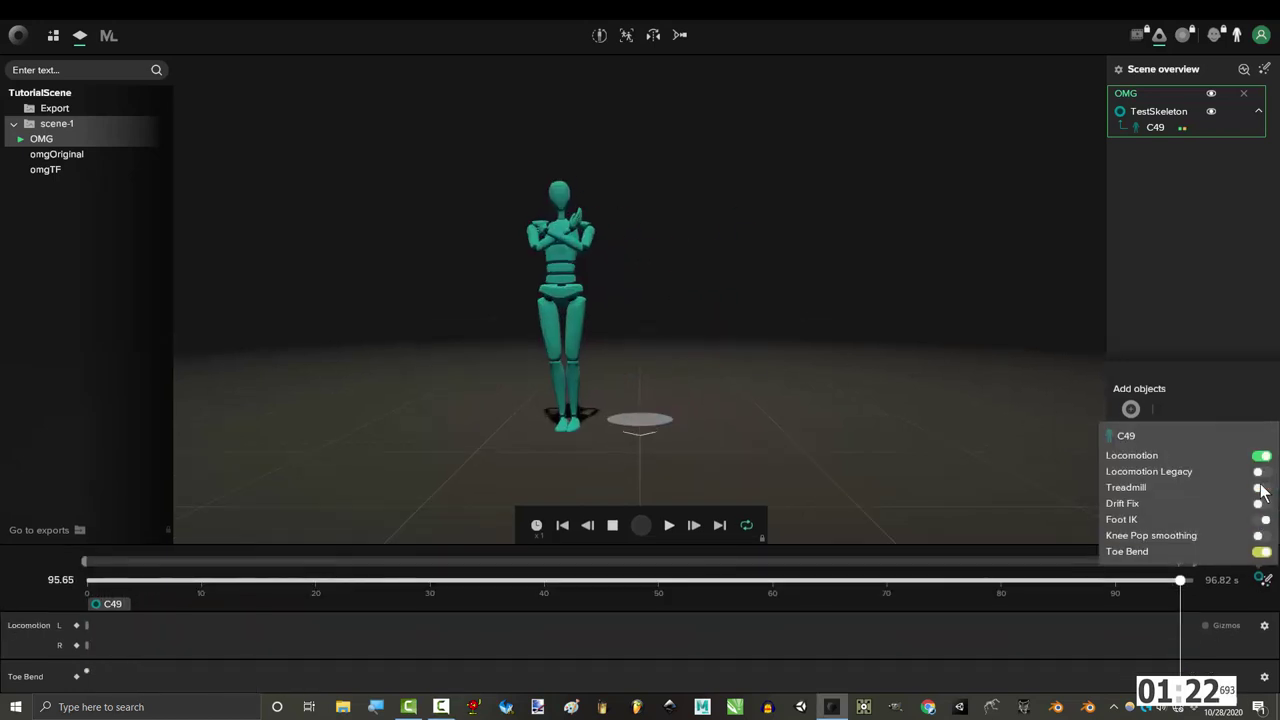
click(1259, 536)
mouse_move(1182, 545)
mouse_down()
mouse_move(997, 550)
mouse_move(559, 523)
mouse_move(132, 530)
mouse_move(314, 543)
mouse_up()
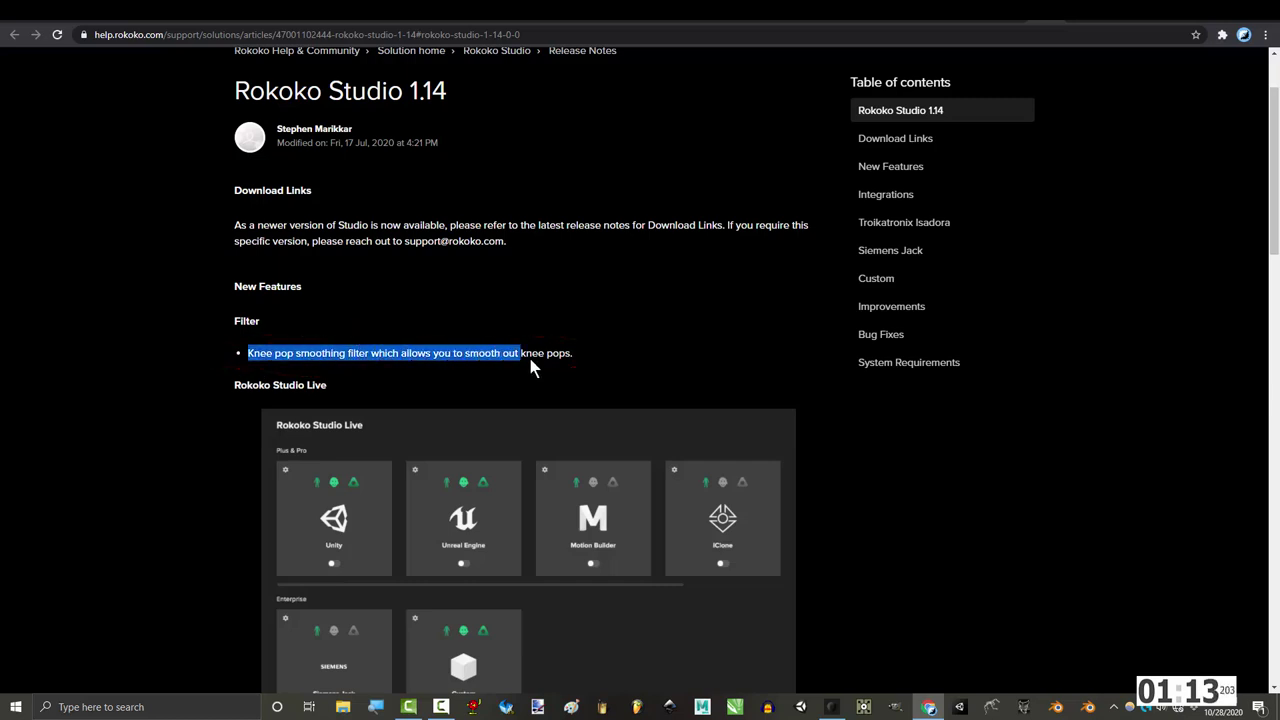
Read the knee pop smoothing note in the Rokoko Studio 1.14 release notes and scrub back through the OMG take.
click(605, 360)
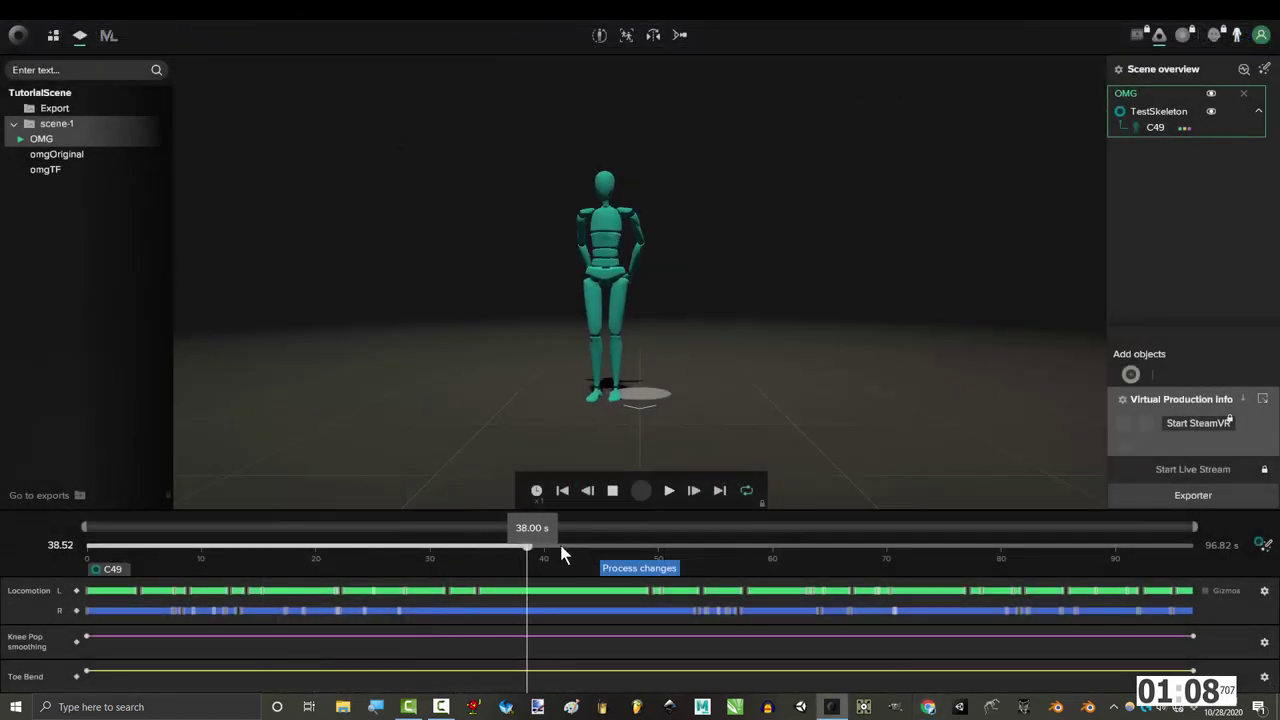
drag(528, 545, 277, 545)
click(1263, 547)
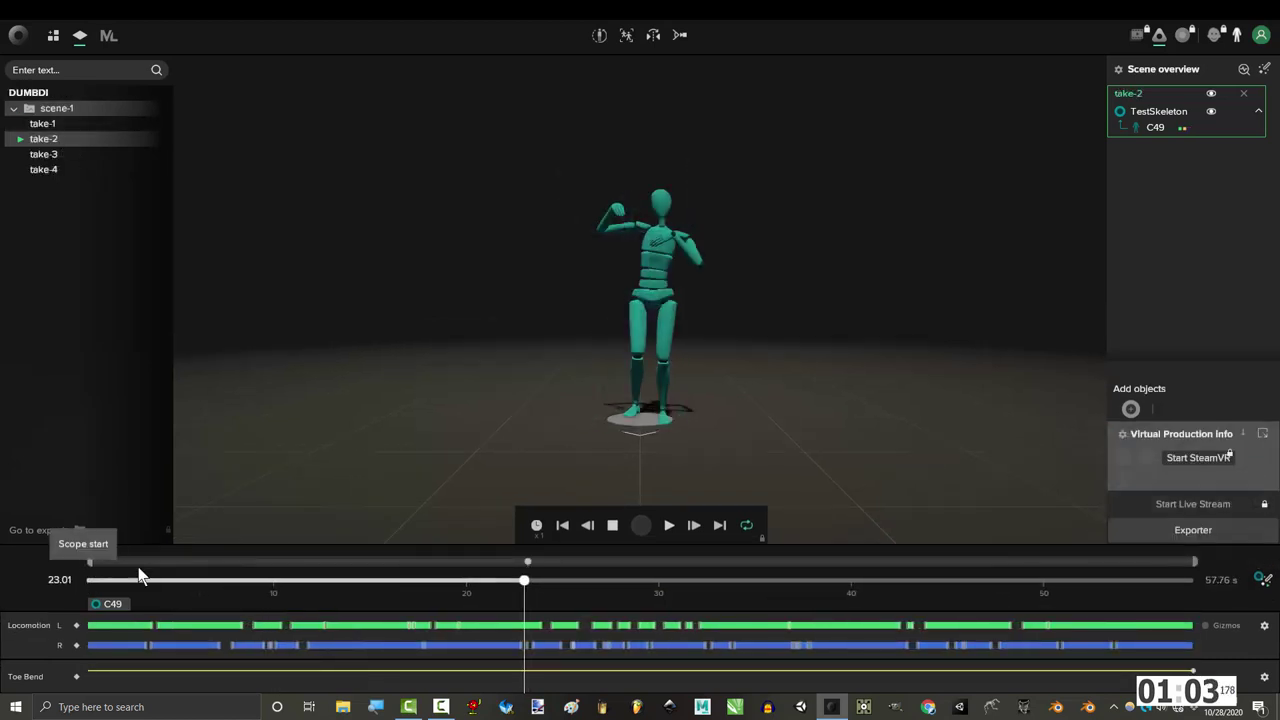
Narrow take-2's timeline scope to about 22–37 s and scrub the take to about 26.9 s.
drag(92, 561, 363, 588)
drag(364, 580, 500, 574)
drag(1195, 561, 799, 575)
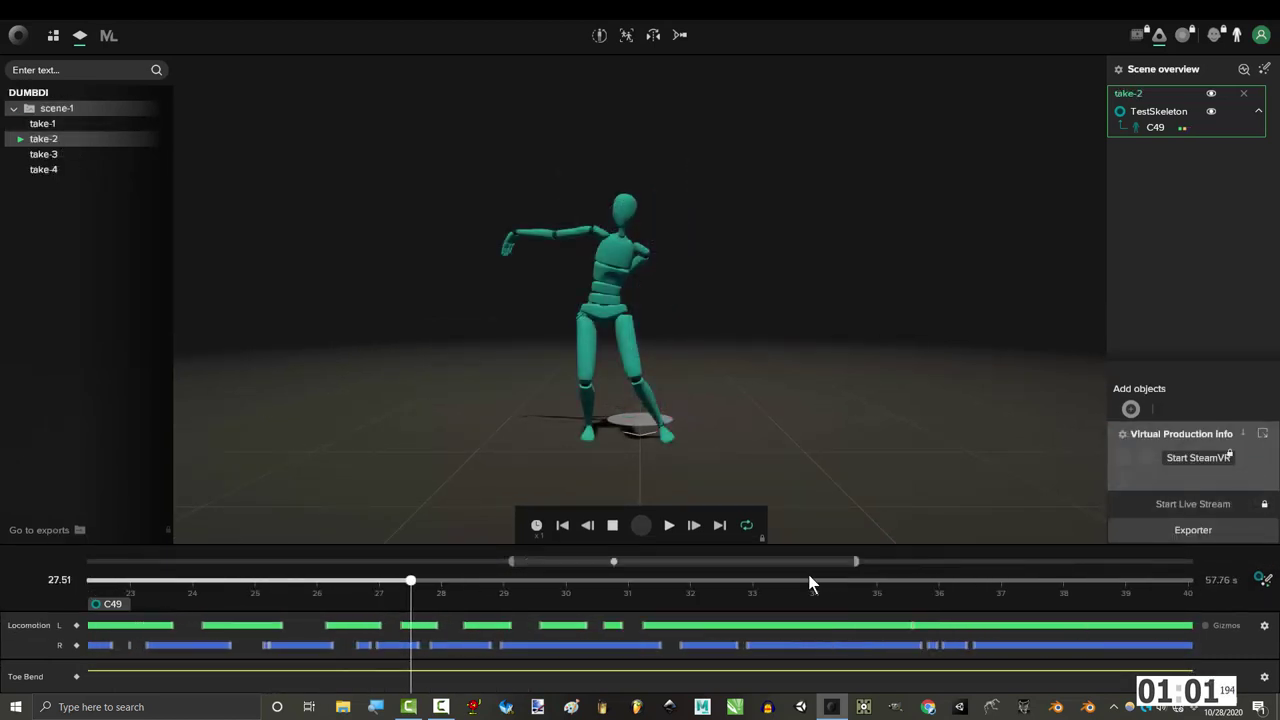
drag(475, 580, 432, 640)
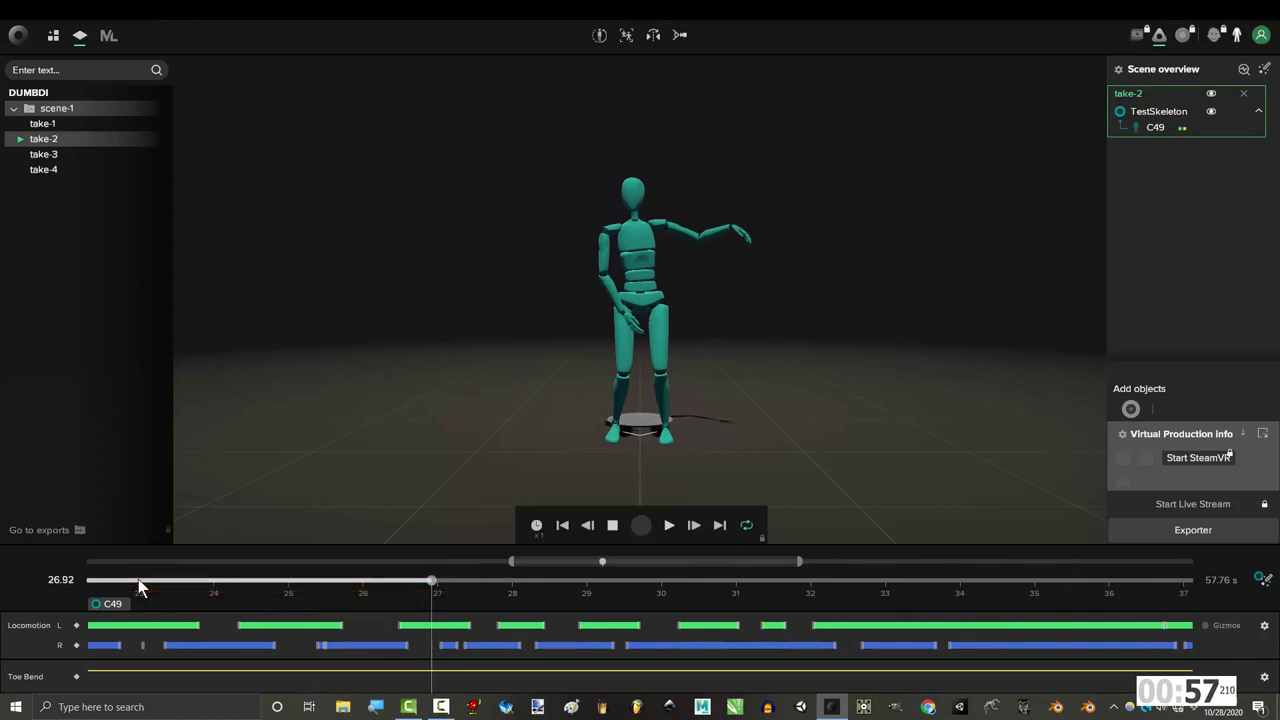
Create a segment from about 23 to 27 s on take-2's timeline and play it back.
drag(360, 588, 451, 587)
shift+click(417, 584)
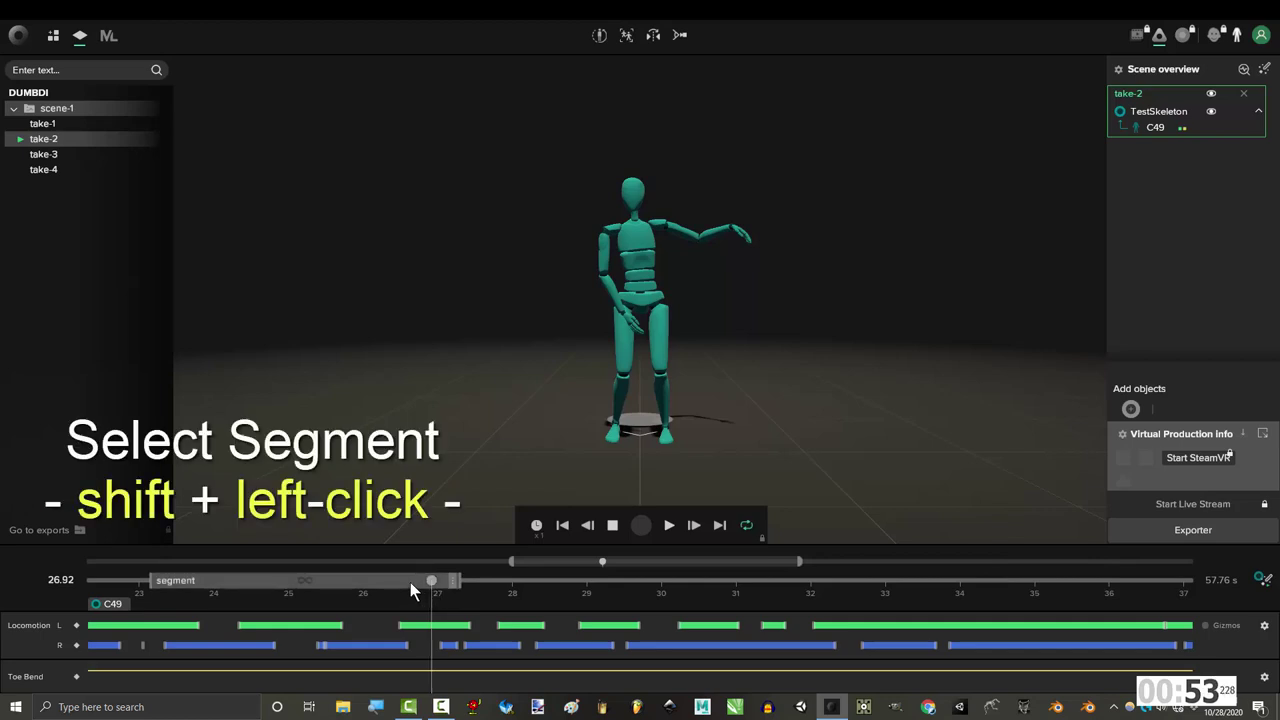
shift+click(410, 582)
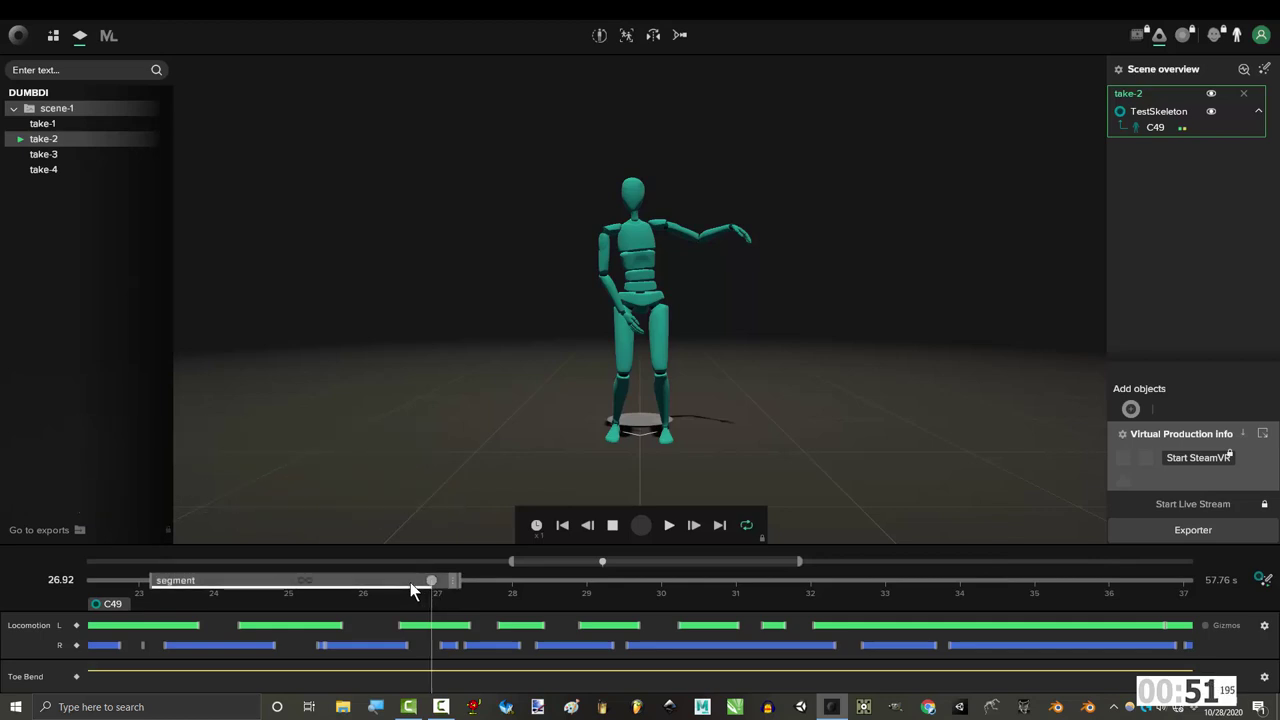
key(space)
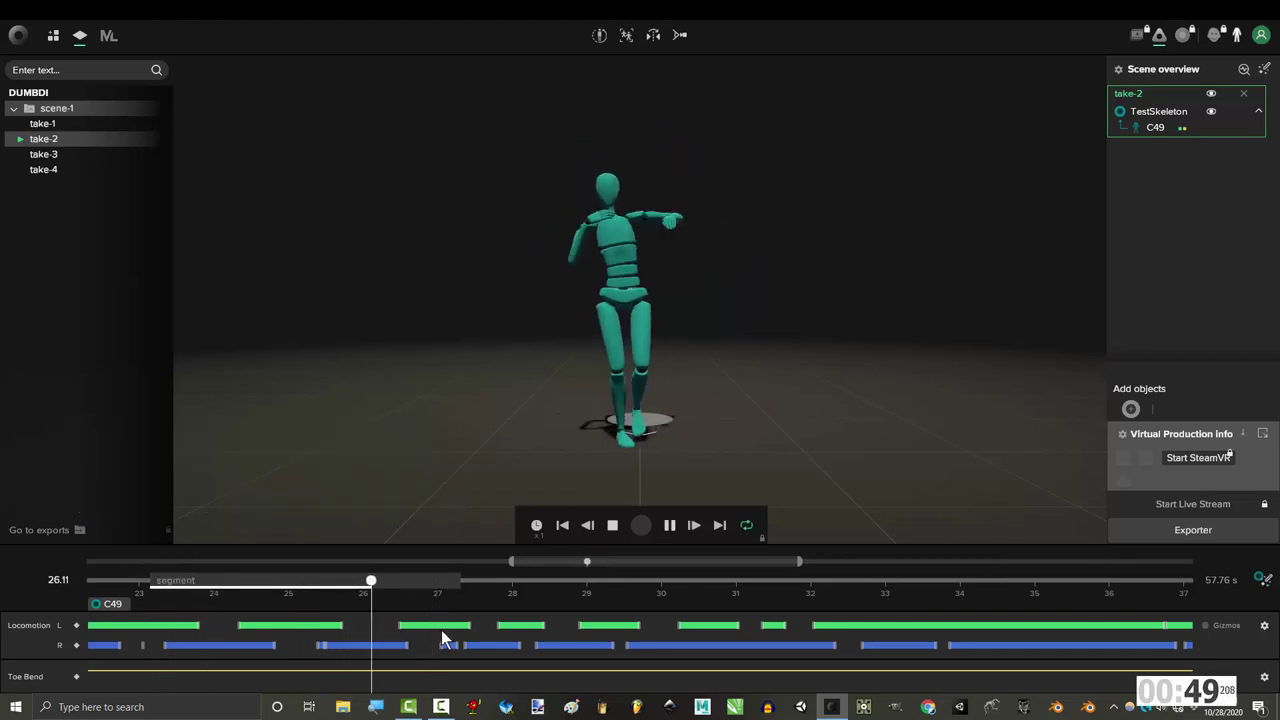
key(space)
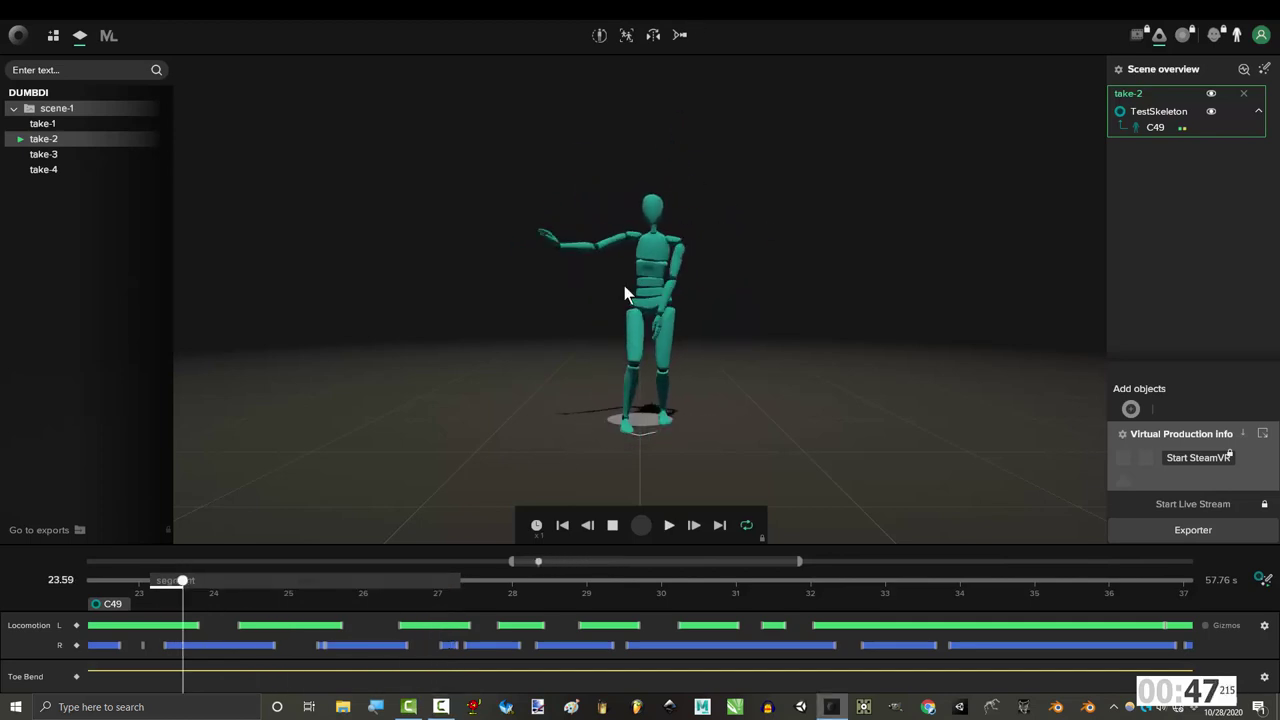
Make the take-2 segment loopable with Close Loop, Start from origin and Align motion to axis, and a transition time of 0.1 s.
right_click(453, 582)
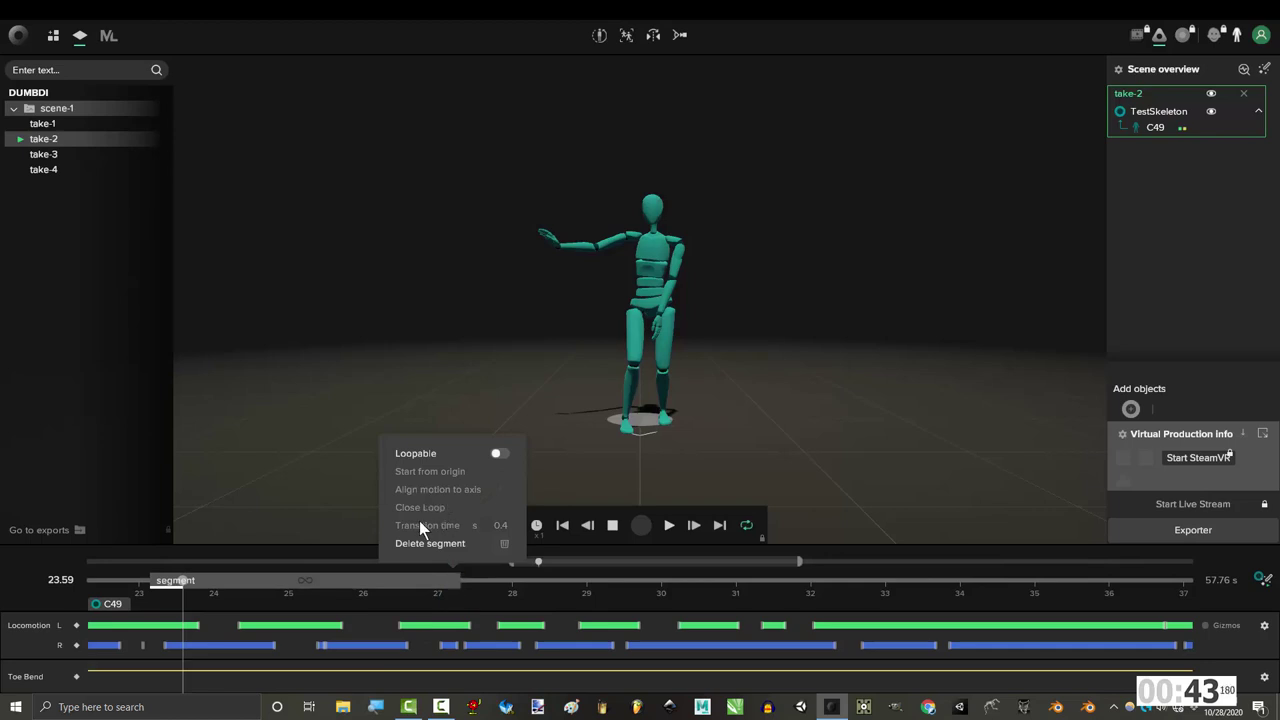
click(499, 453)
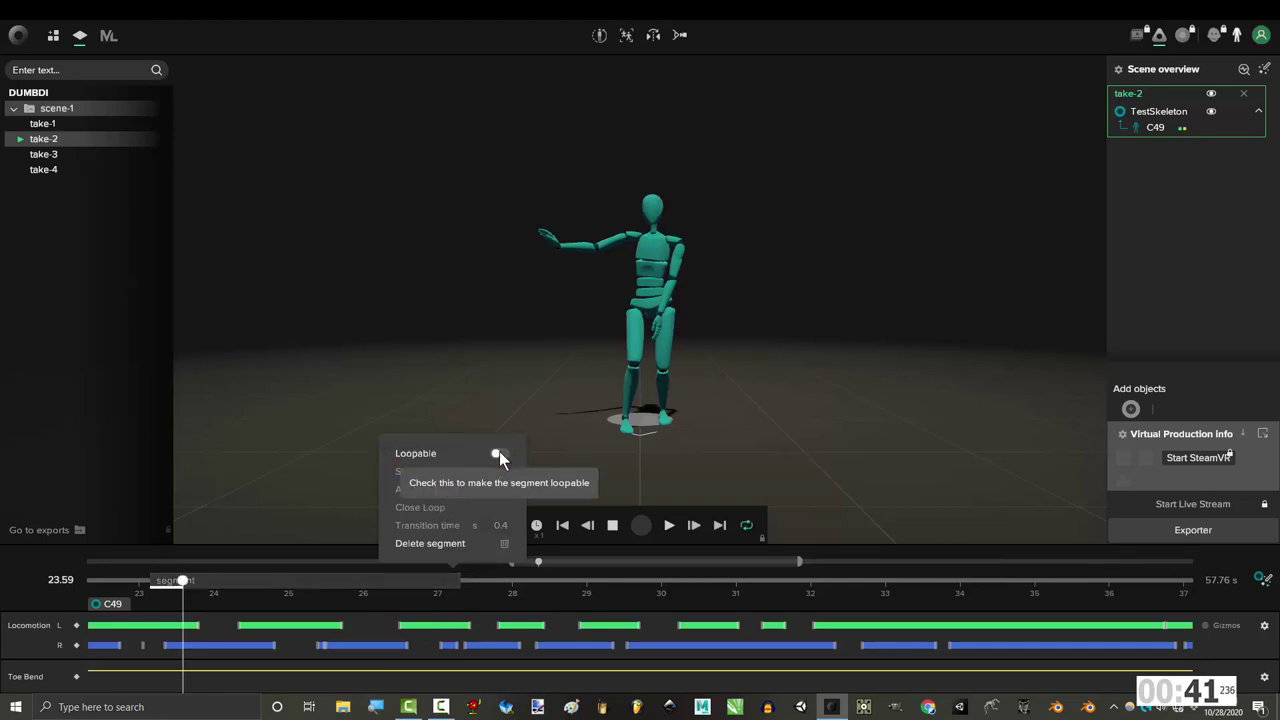
click(504, 508)
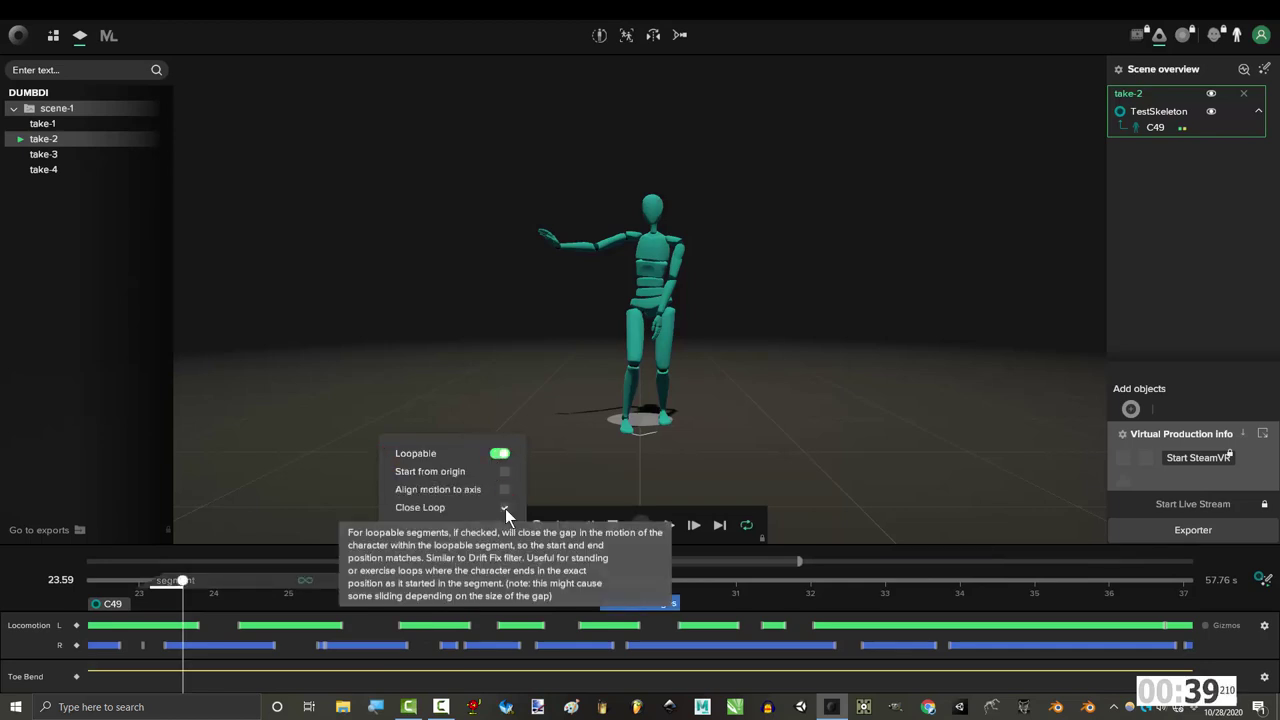
click(505, 472)
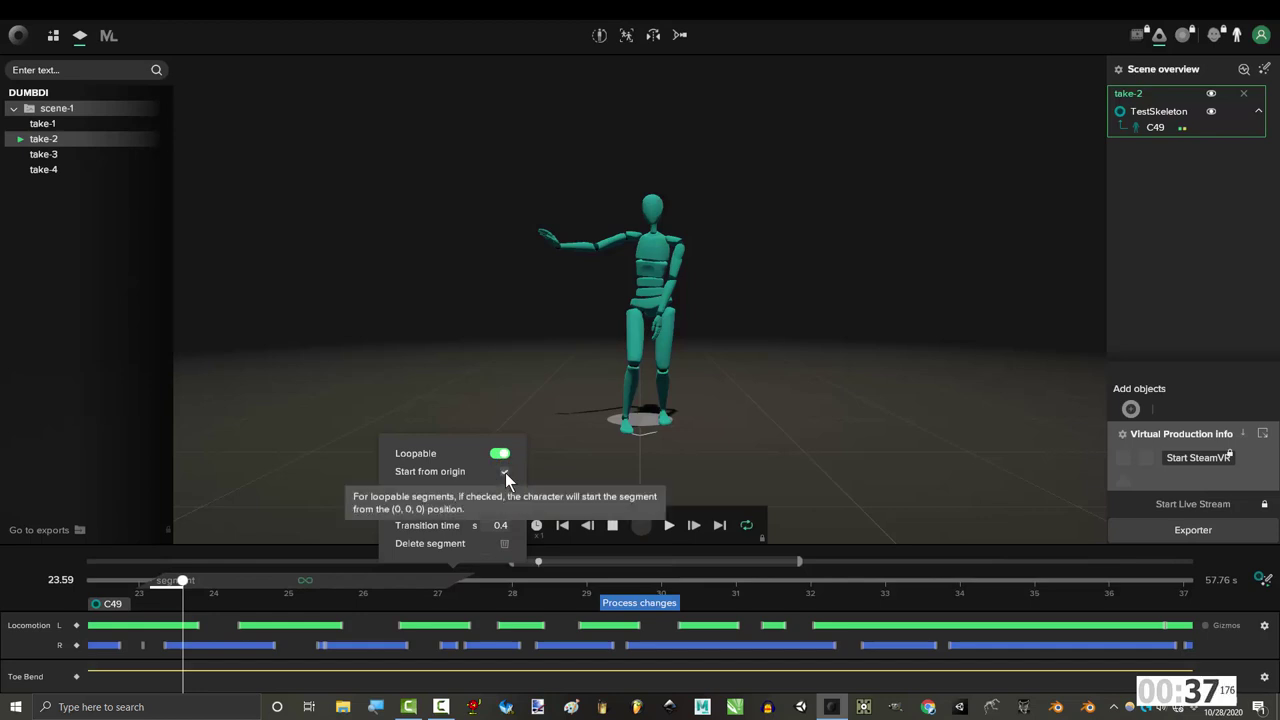
click(503, 489)
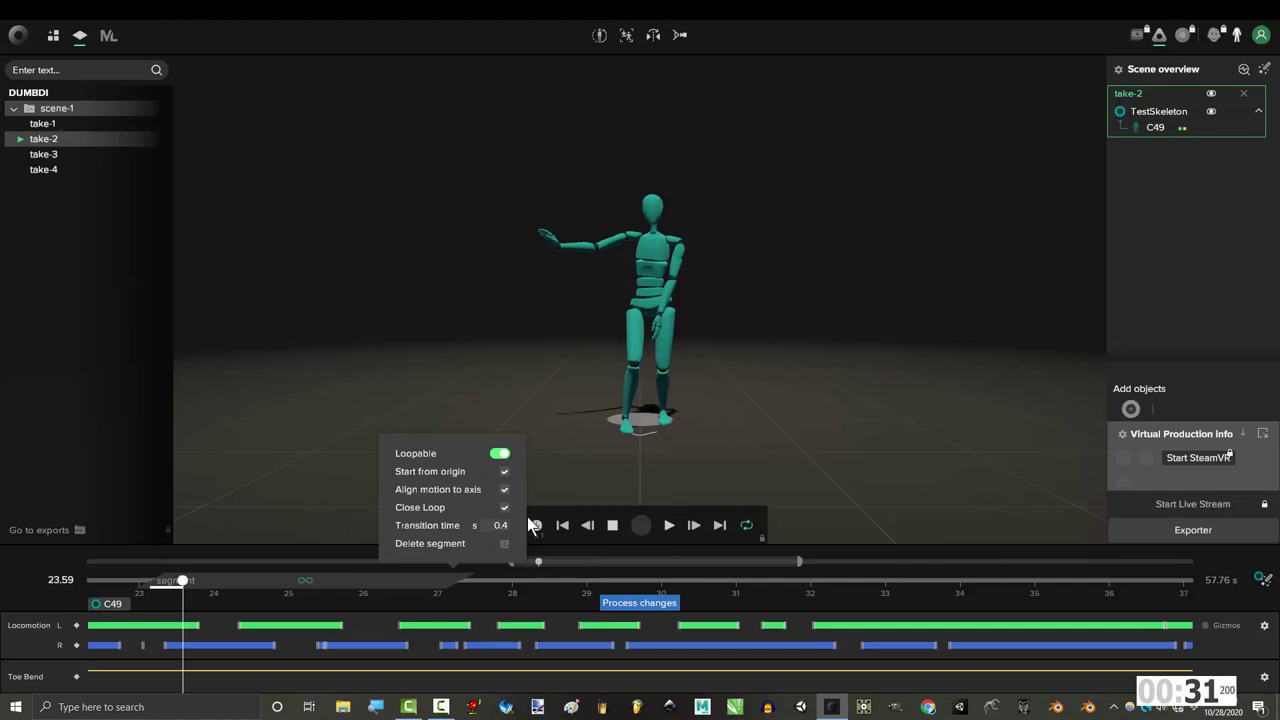
click(501, 525)
text(0.1)
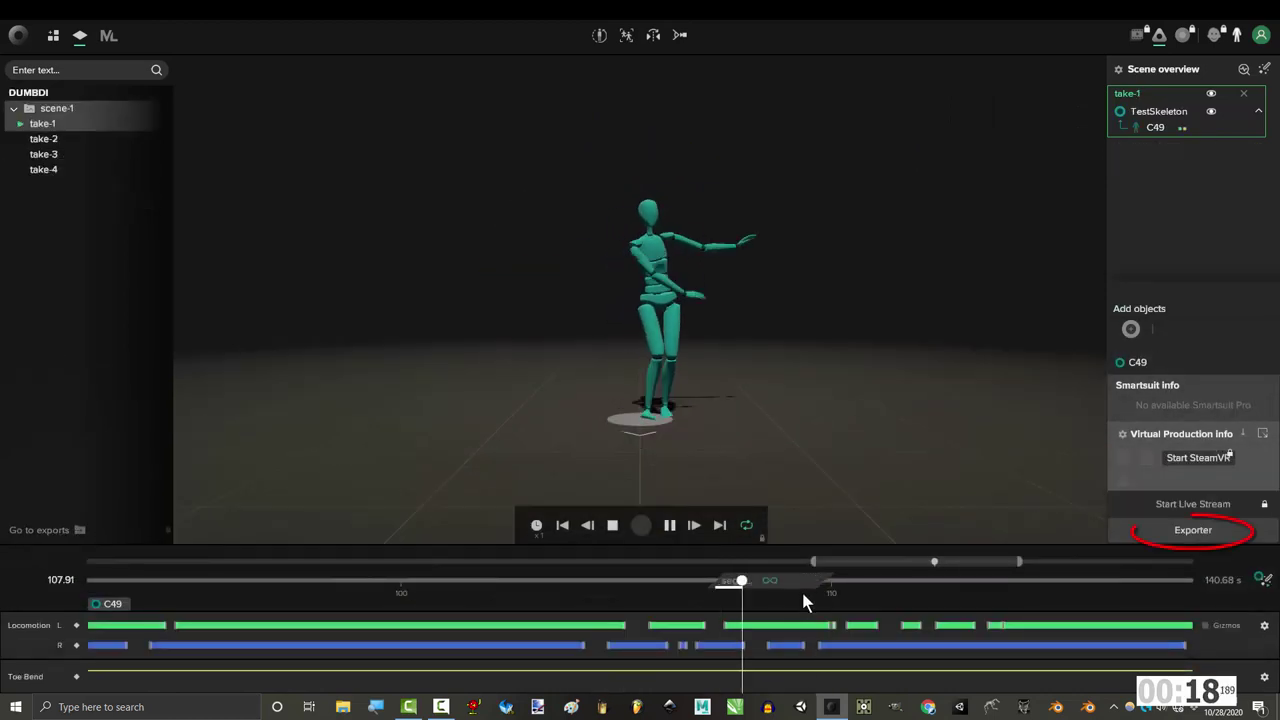
Pause take-1 and export its segment as binary FBX with the Mixamo skeleton to the Desktop\rokoko folder.
key(space)
click(1193, 530)
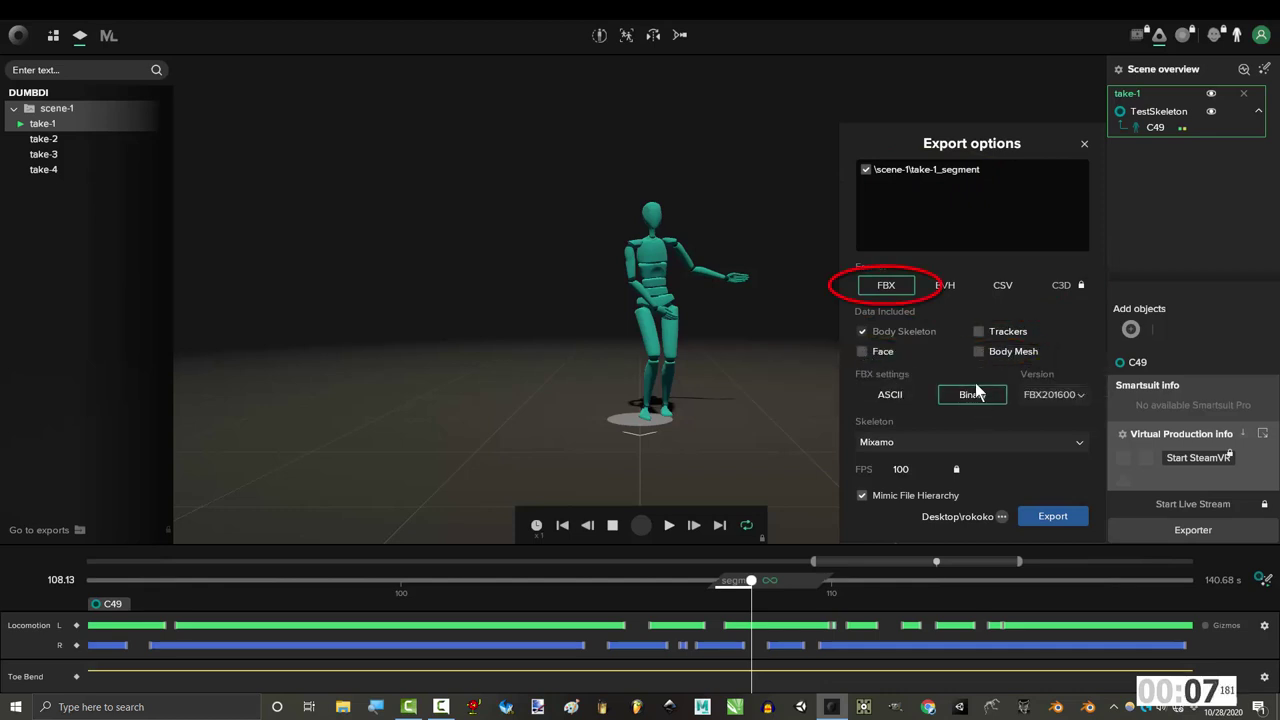
click(929, 442)
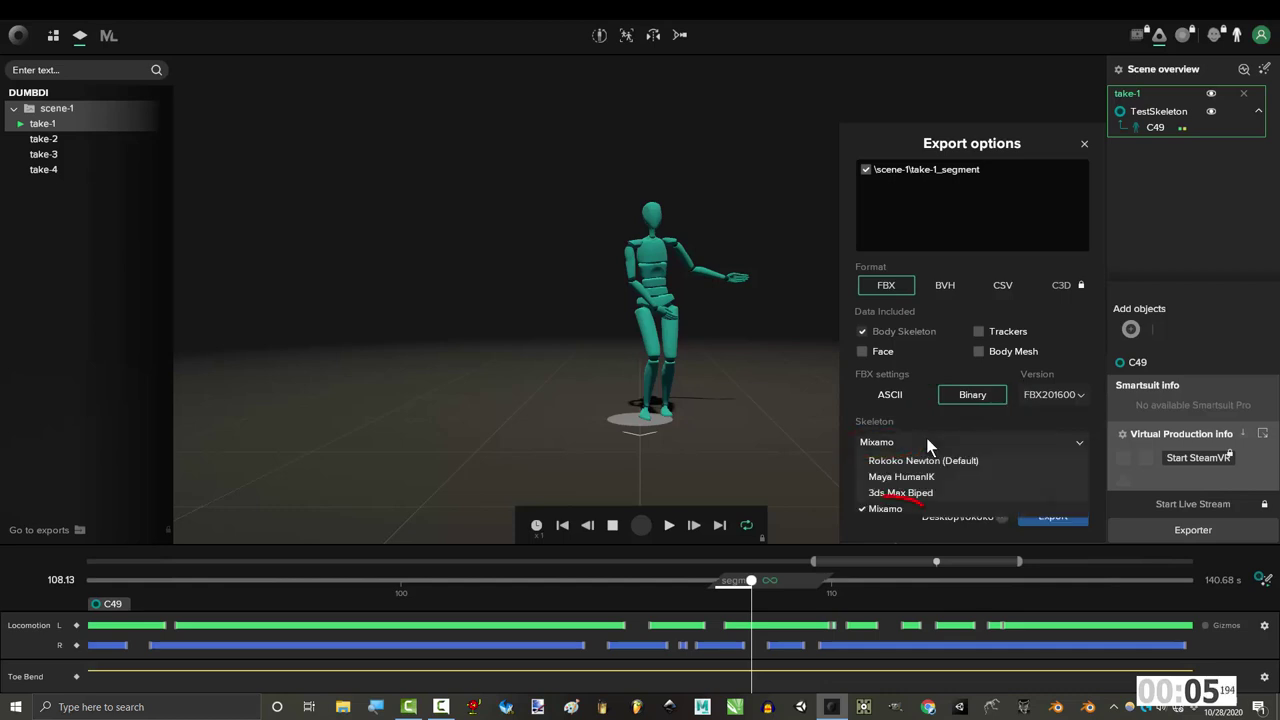
click(888, 512)
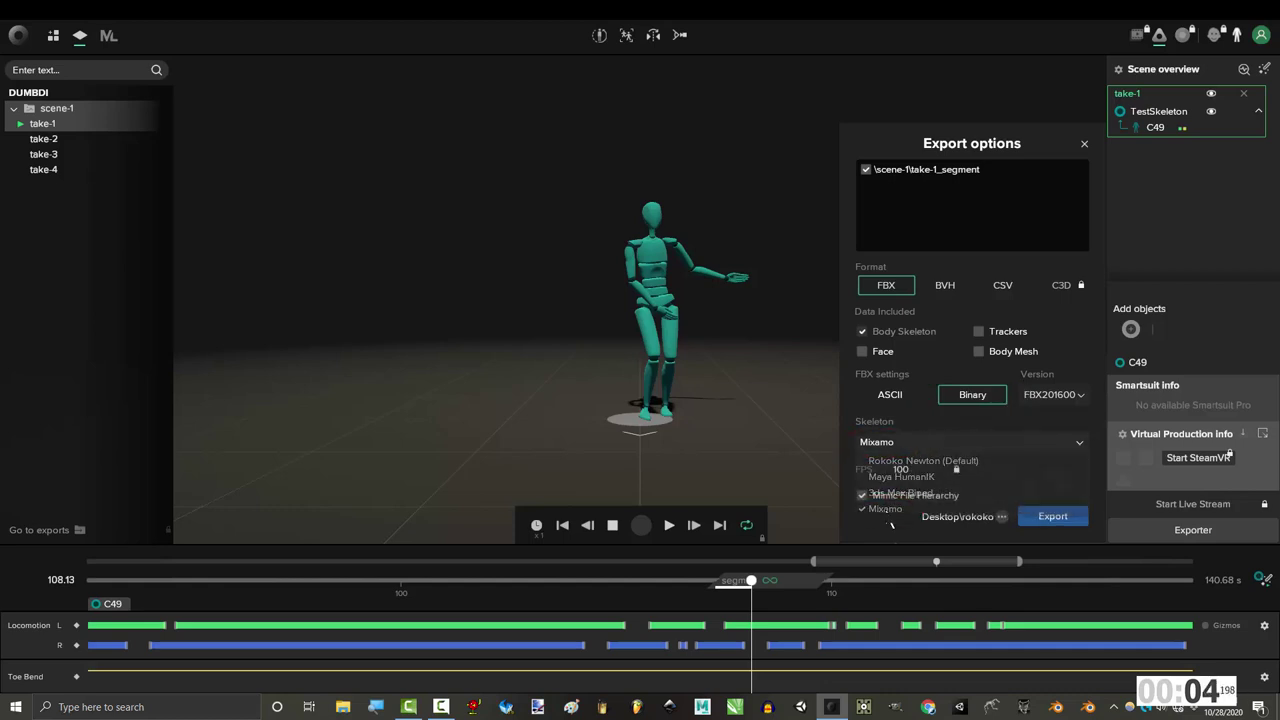
click(1002, 517)
key(Escape)
click(1050, 516)
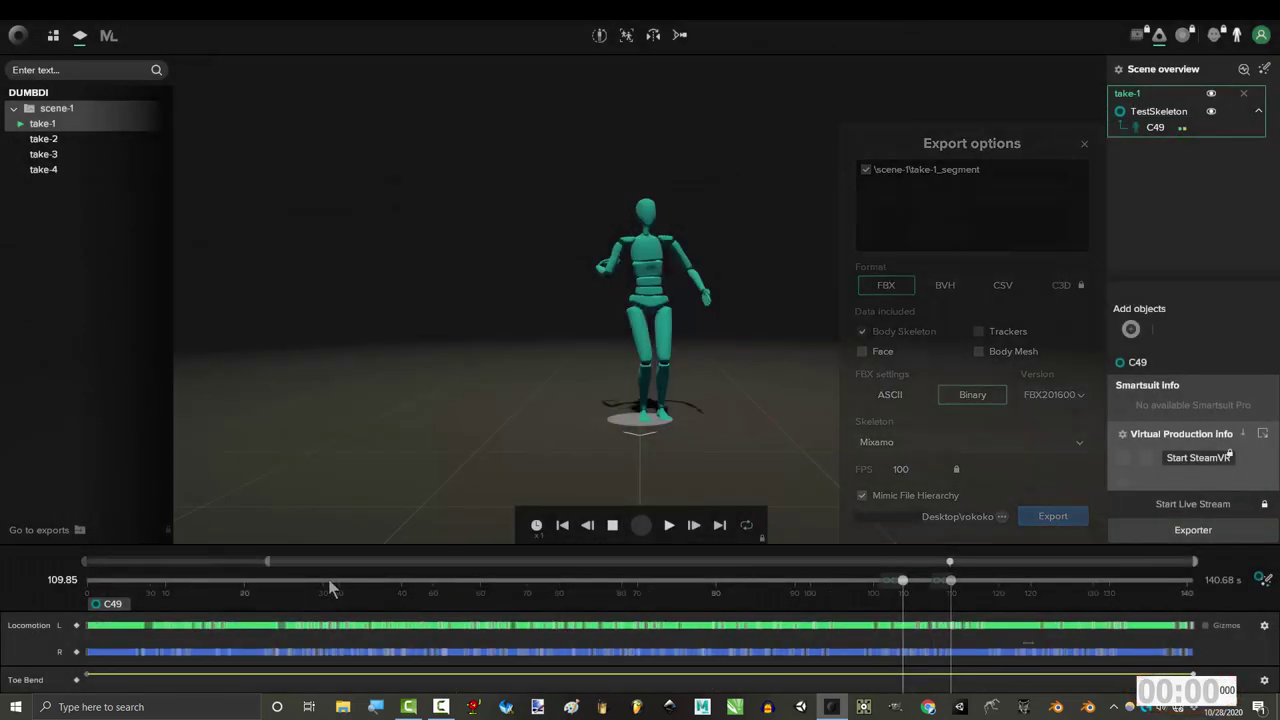
Delete the segment just before 110 s on take-1's timeline and open the export options.
drag(330, 581, 650, 573)
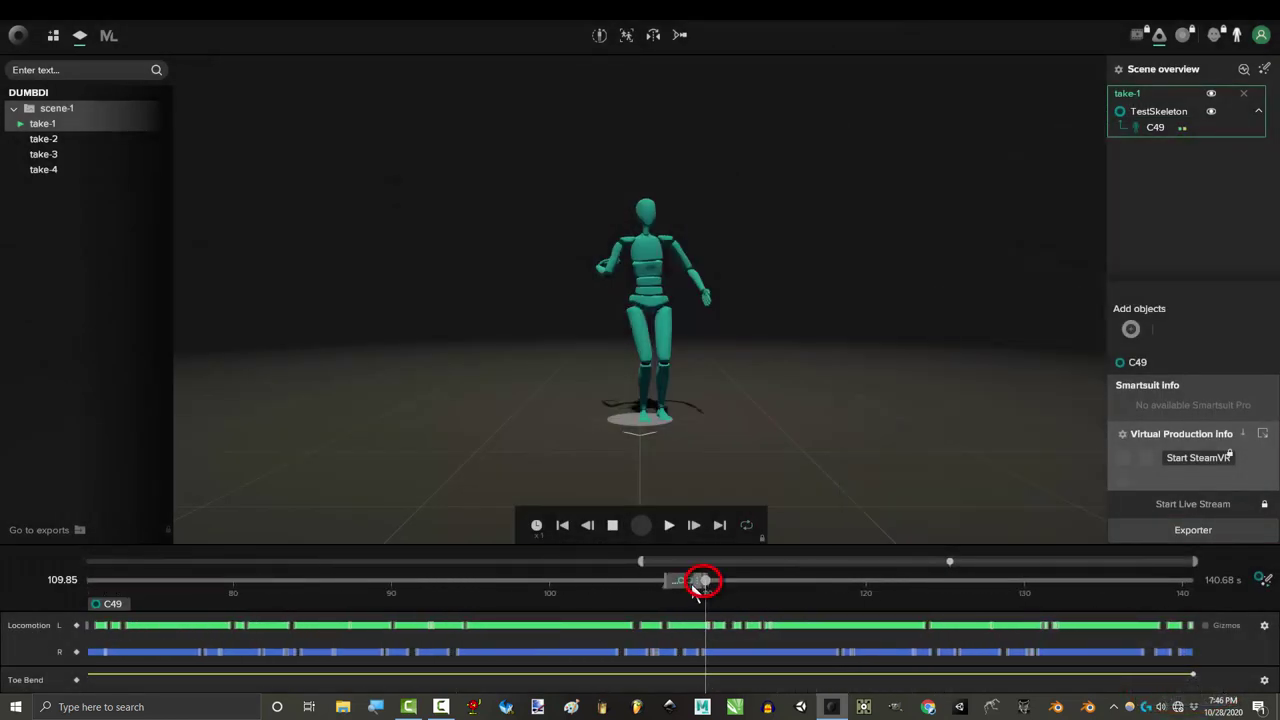
click(703, 581)
click(750, 545)
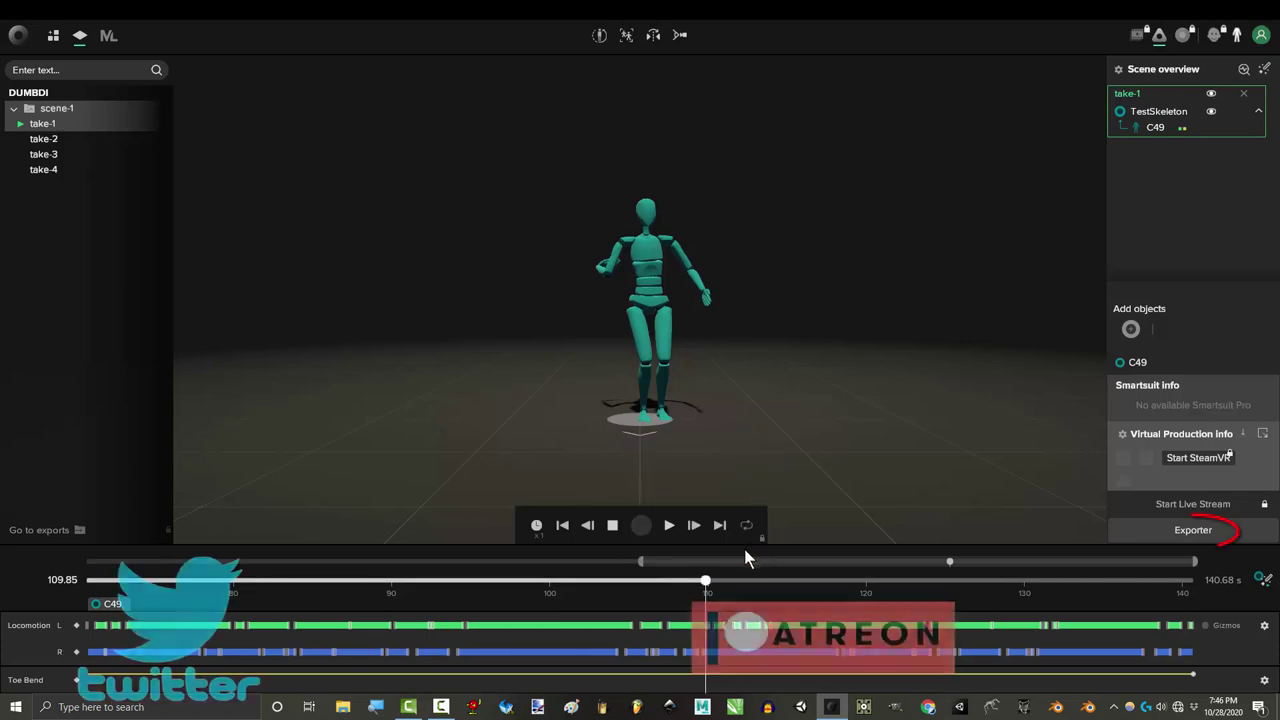
click(1193, 530)
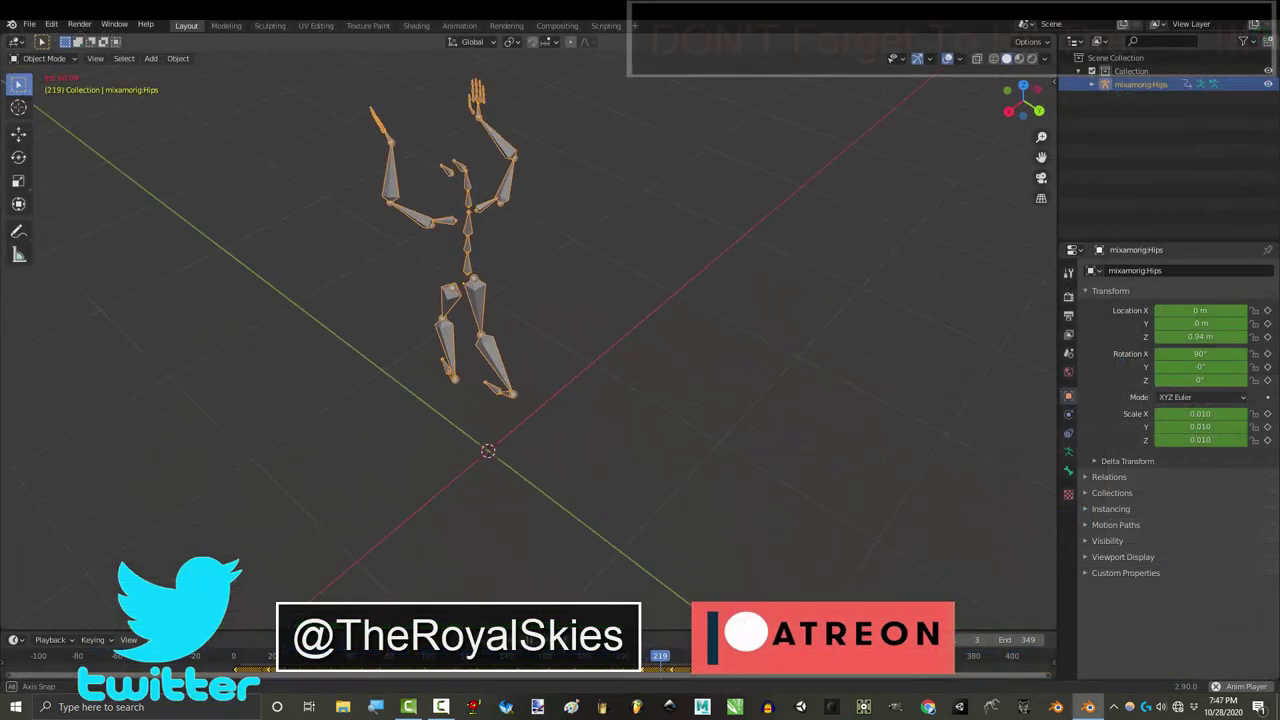
Switch to Blender and view the animated mixamorig:Hips armature from the front.
middle_drag(528, 360, 768, 360)
key(KP_1)
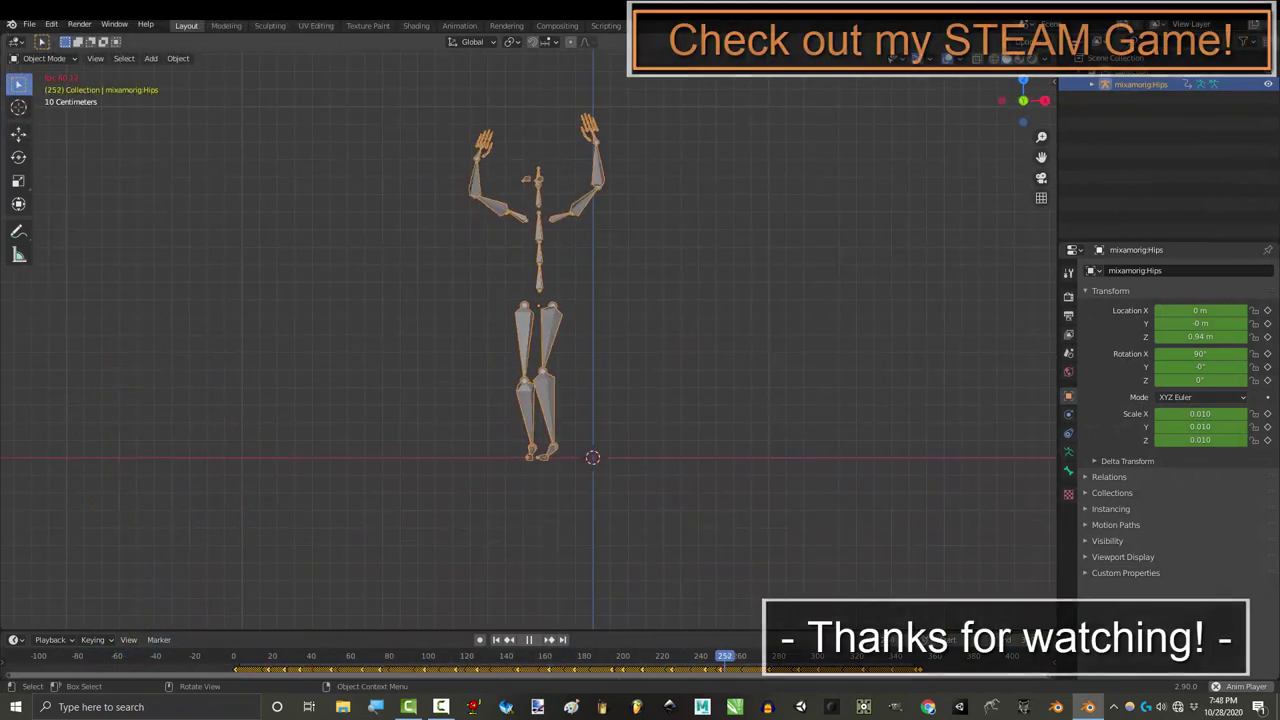